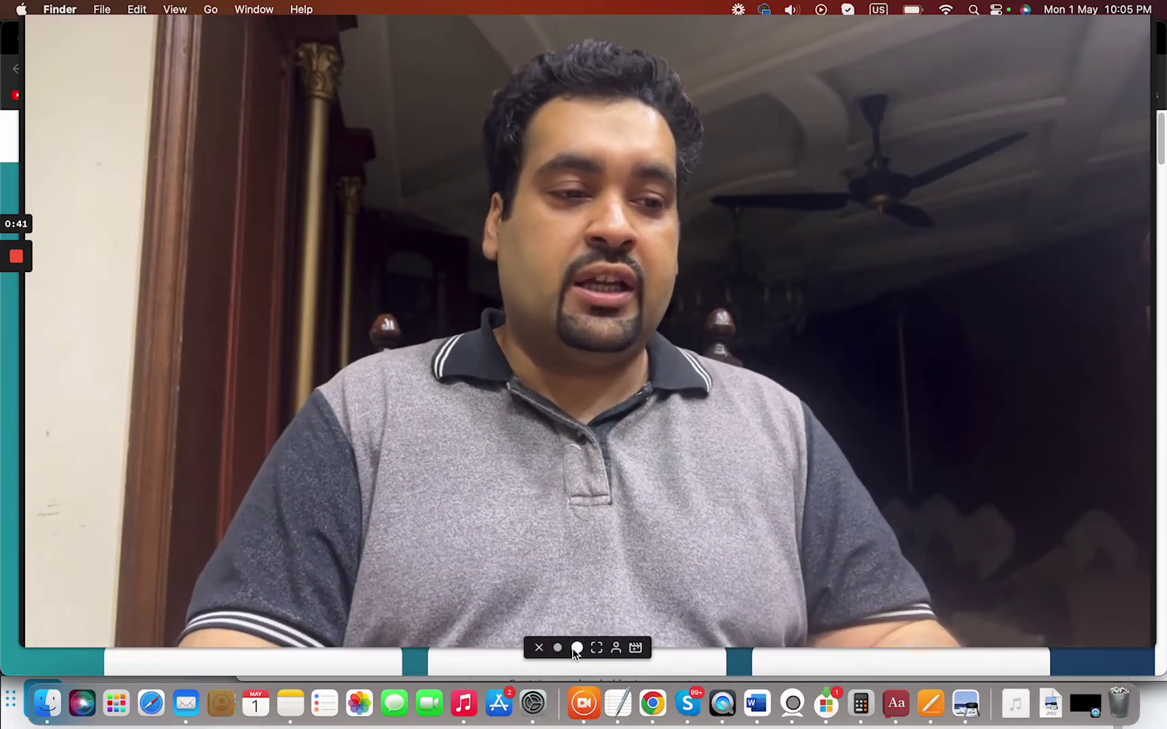
- Bring Chrome forward, scroll to the benefits cards, and open 'View all benefits of Surfshark' in a new tab
{"action": "left_click", "coordinate": [576, 647]}
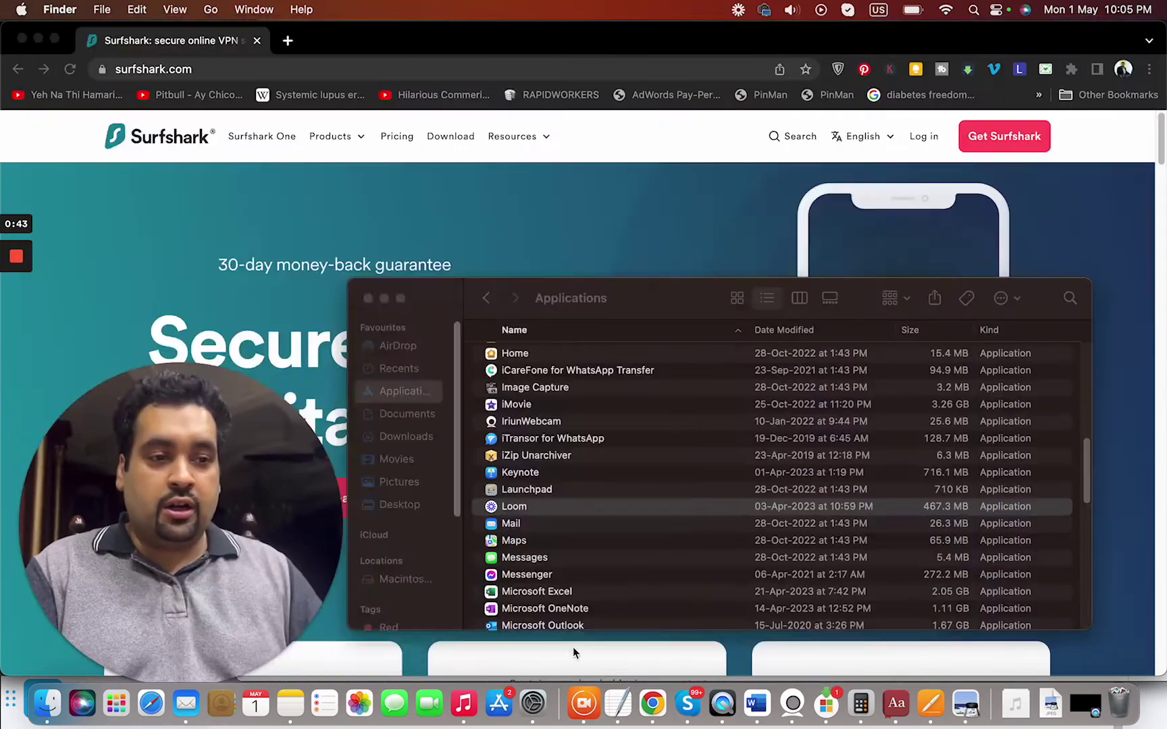
{"action": "left_click", "coordinate": [186, 201]}
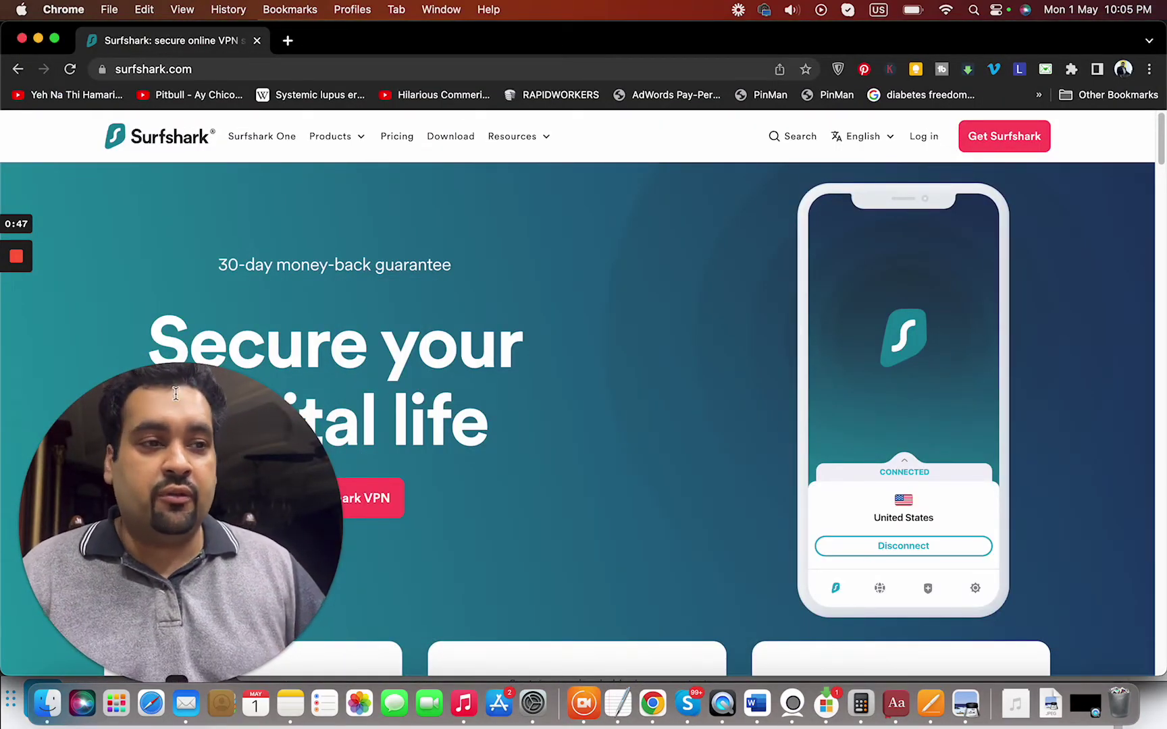
{"action": "left_click_drag", "start_coordinate": [176, 394], "coordinate": [955, 86]}
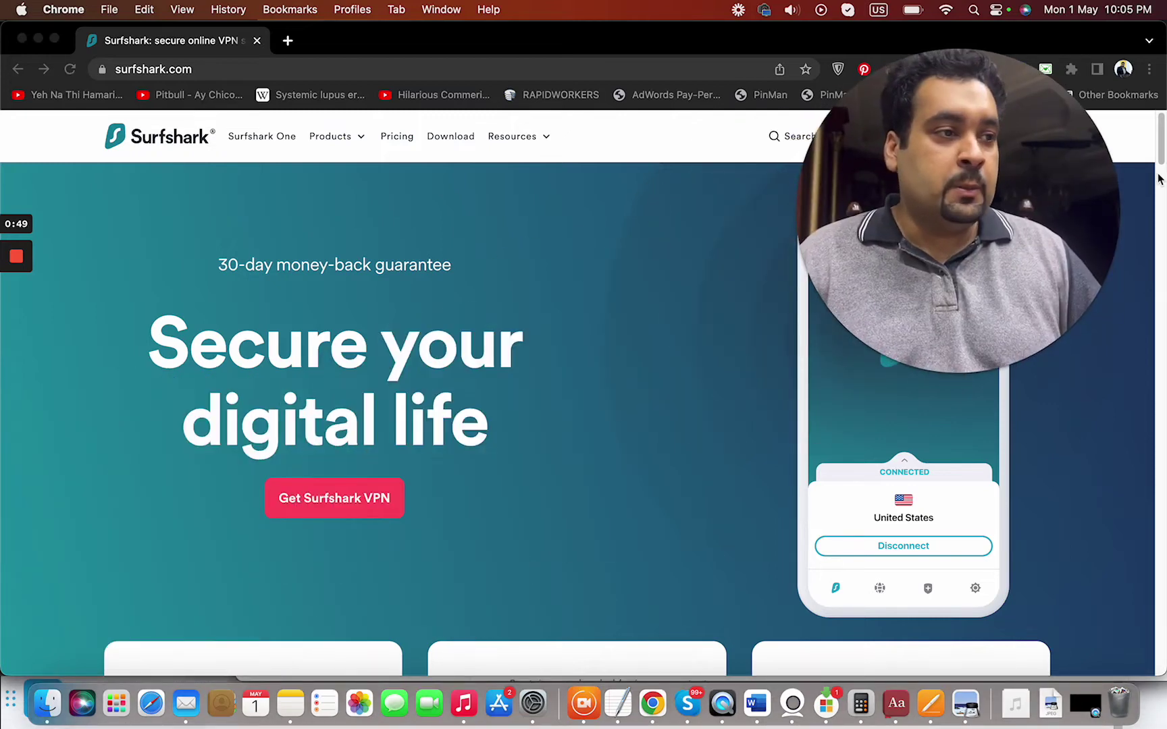
{"action": "left_click_drag", "start_coordinate": [1161, 159], "coordinate": [1158, 210]}
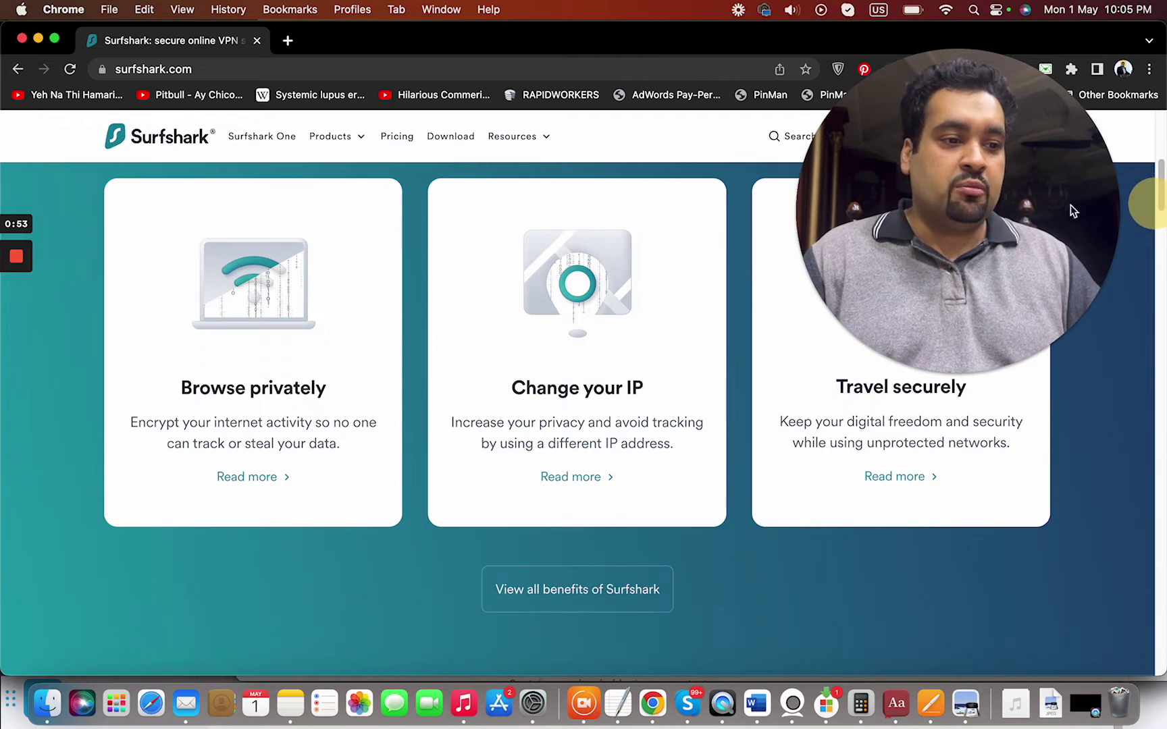
{"action": "left_click", "coordinate": [533, 598]}
{"action": "right_click", "coordinate": [533, 598]}
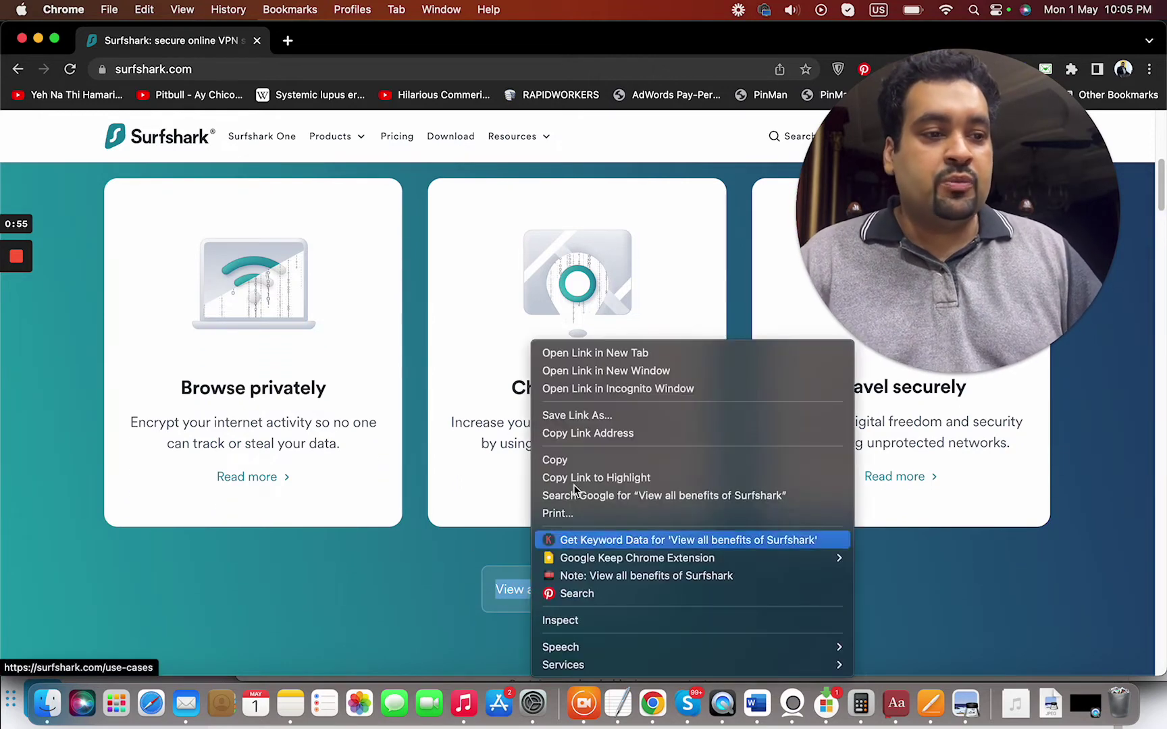
{"action": "left_click", "coordinate": [613, 351]}
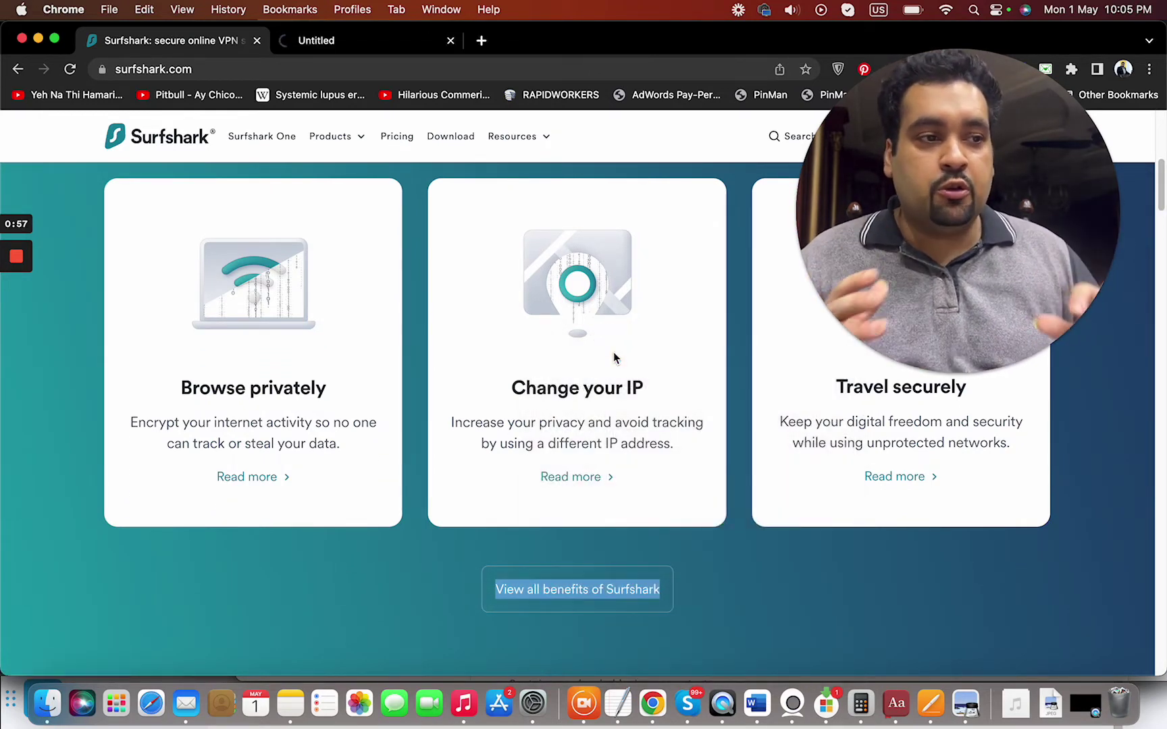
- Switch to the new Top 12 VPN Use Cases tab
{"action": "left_click", "coordinate": [392, 45]}
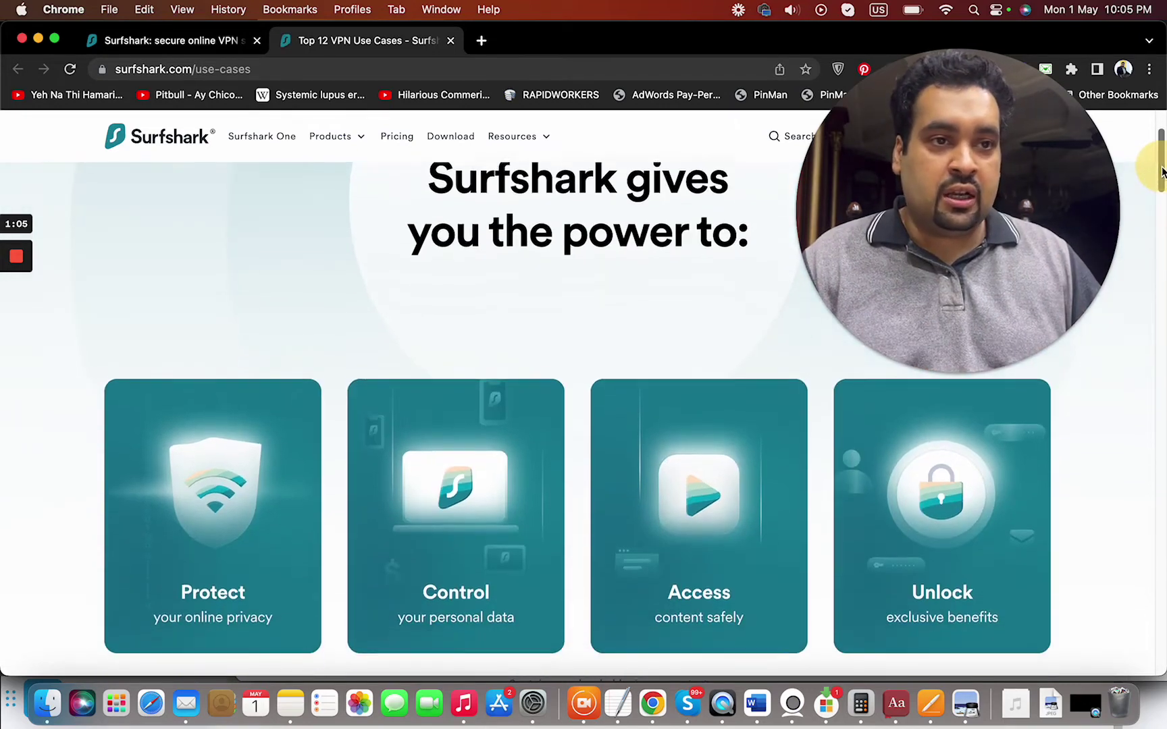
{"action": "left_click_drag", "start_coordinate": [1163, 154], "coordinate": [1163, 181]}
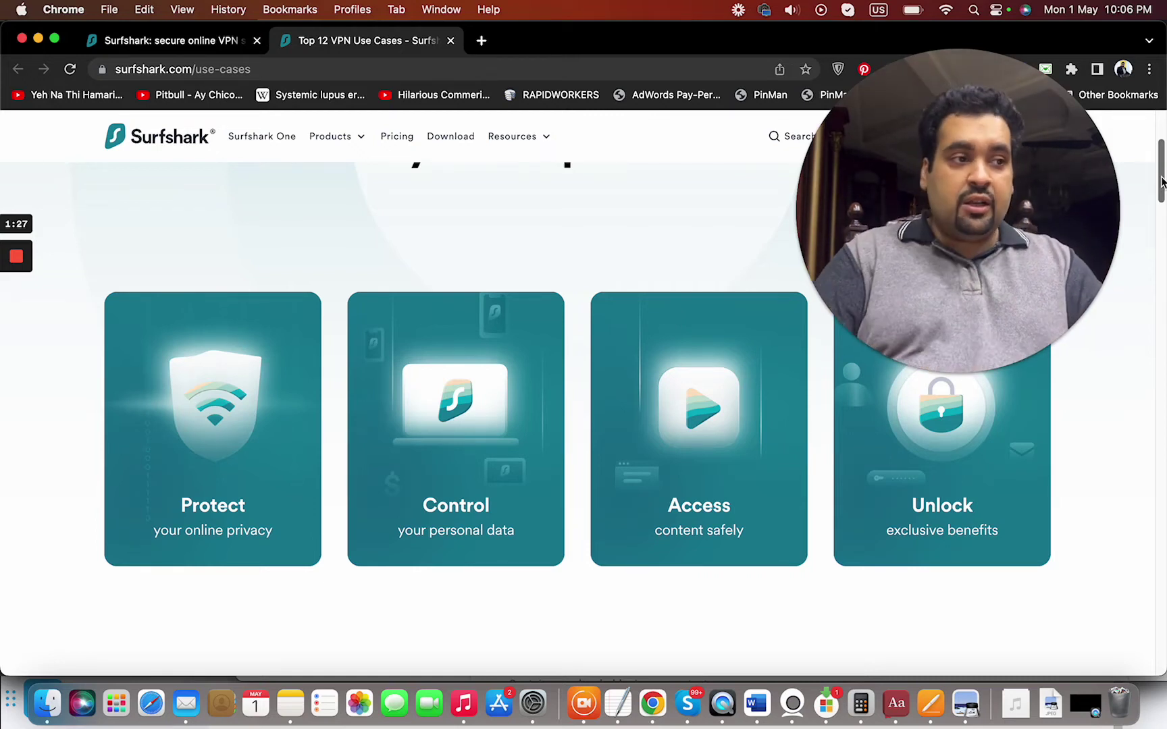
{"action": "left_click_drag", "start_coordinate": [1162, 183], "coordinate": [1162, 186]}
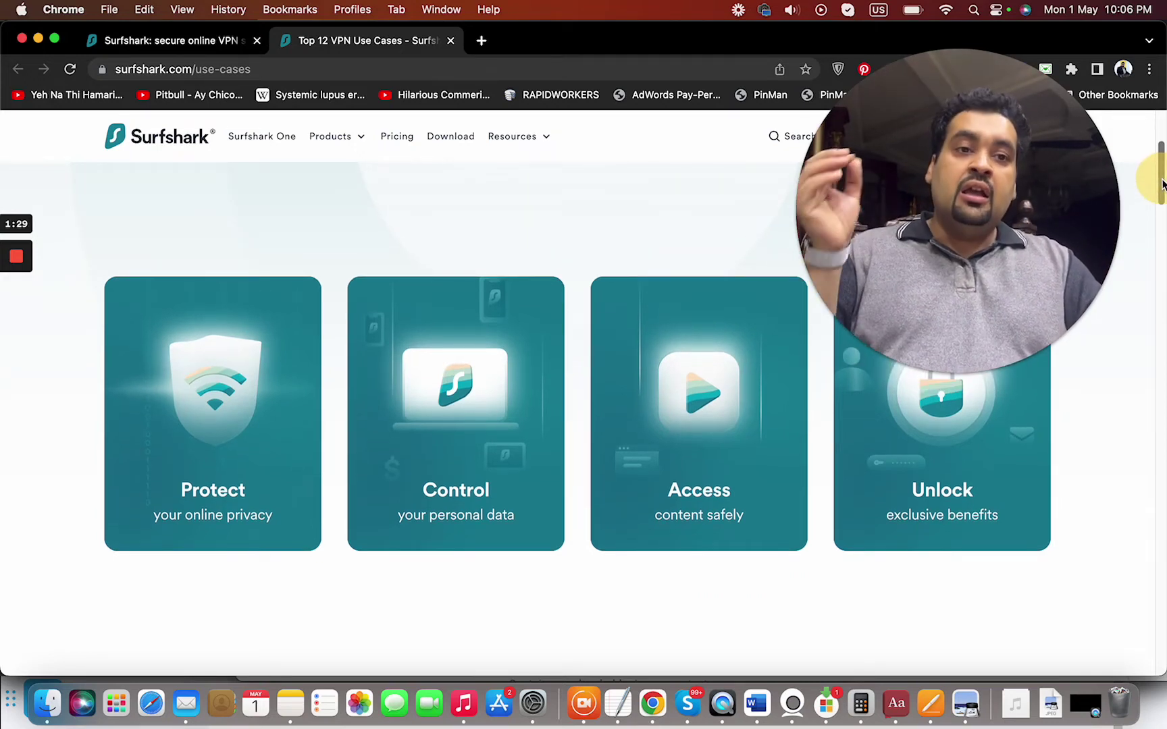
{"action": "mouse_move", "coordinate": [1162, 182]}
{"action": "left_mouse_down"}
{"action": "mouse_move", "coordinate": [1151, 211]}
{"action": "mouse_move", "coordinate": [1158, 188]}
{"action": "left_mouse_up"}
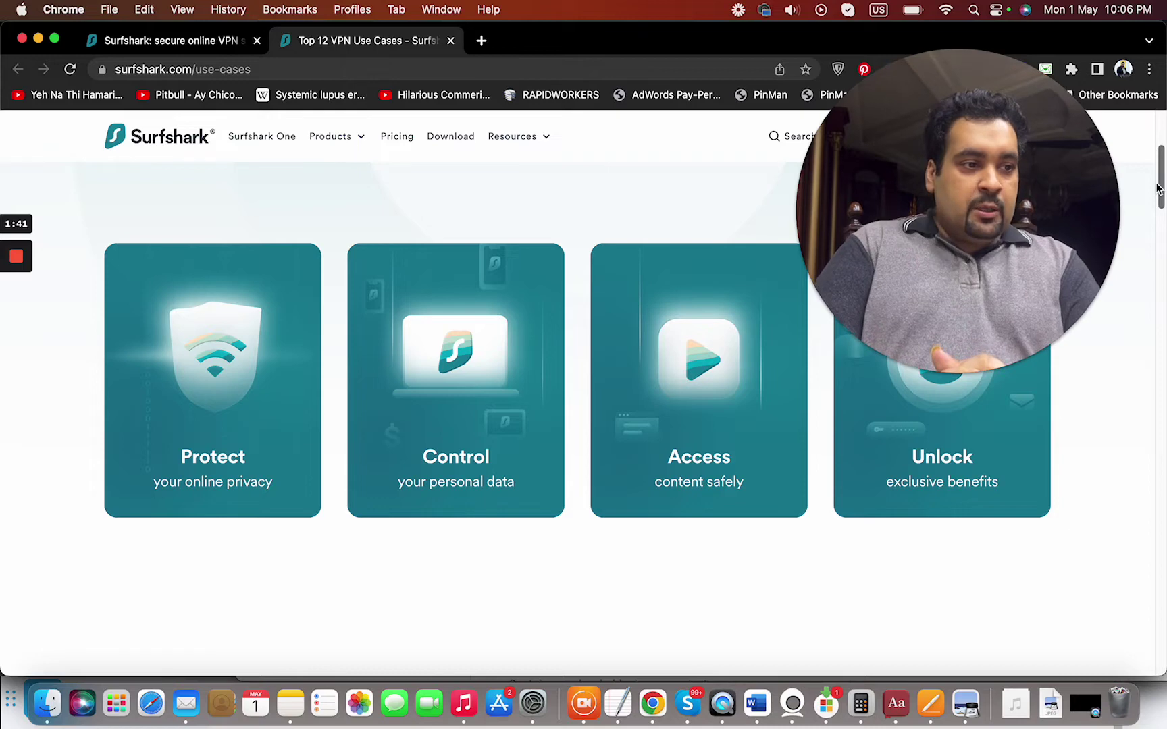
{"action": "left_click_drag", "start_coordinate": [1158, 187], "coordinate": [1156, 261]}
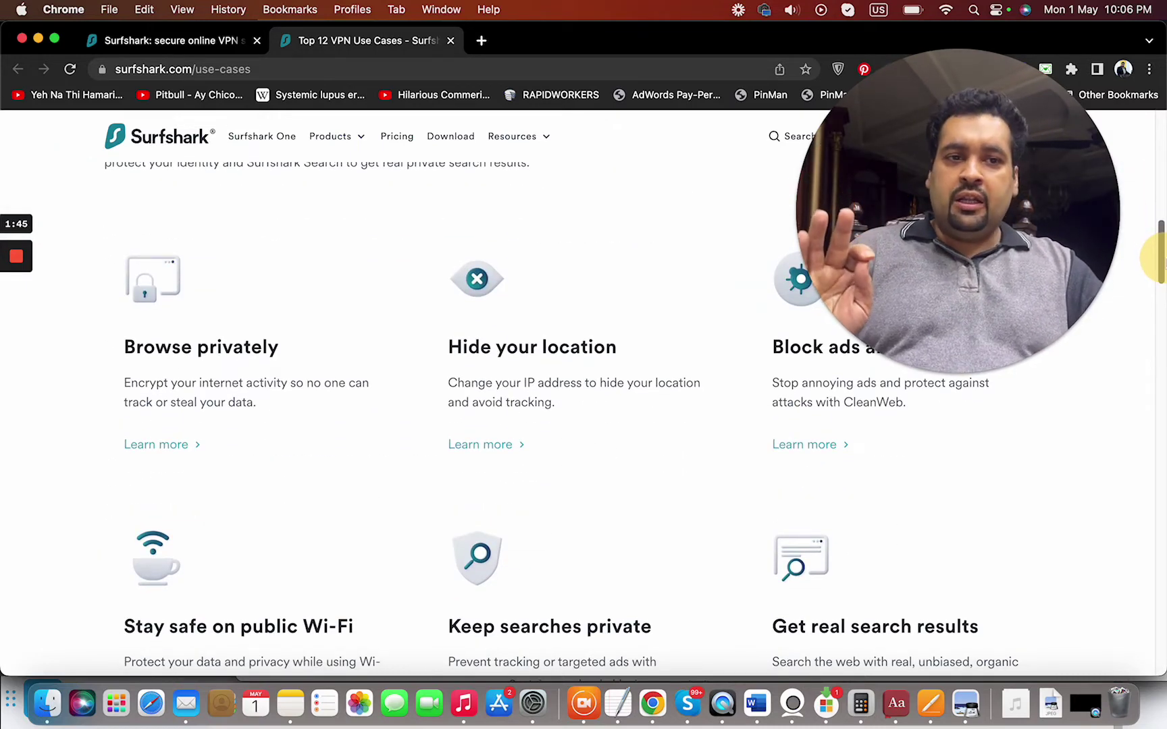
{"action": "left_click_drag", "start_coordinate": [1157, 261], "coordinate": [1157, 265]}
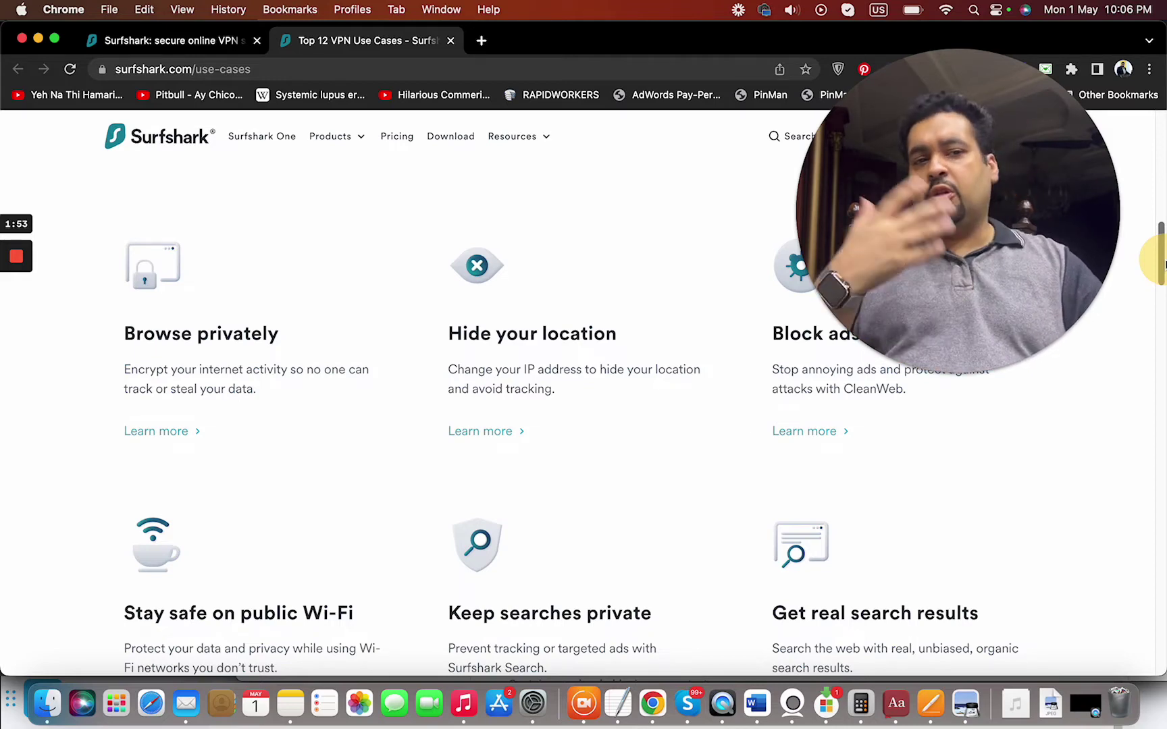
{"action": "left_click_drag", "start_coordinate": [1160, 264], "coordinate": [1160, 282]}
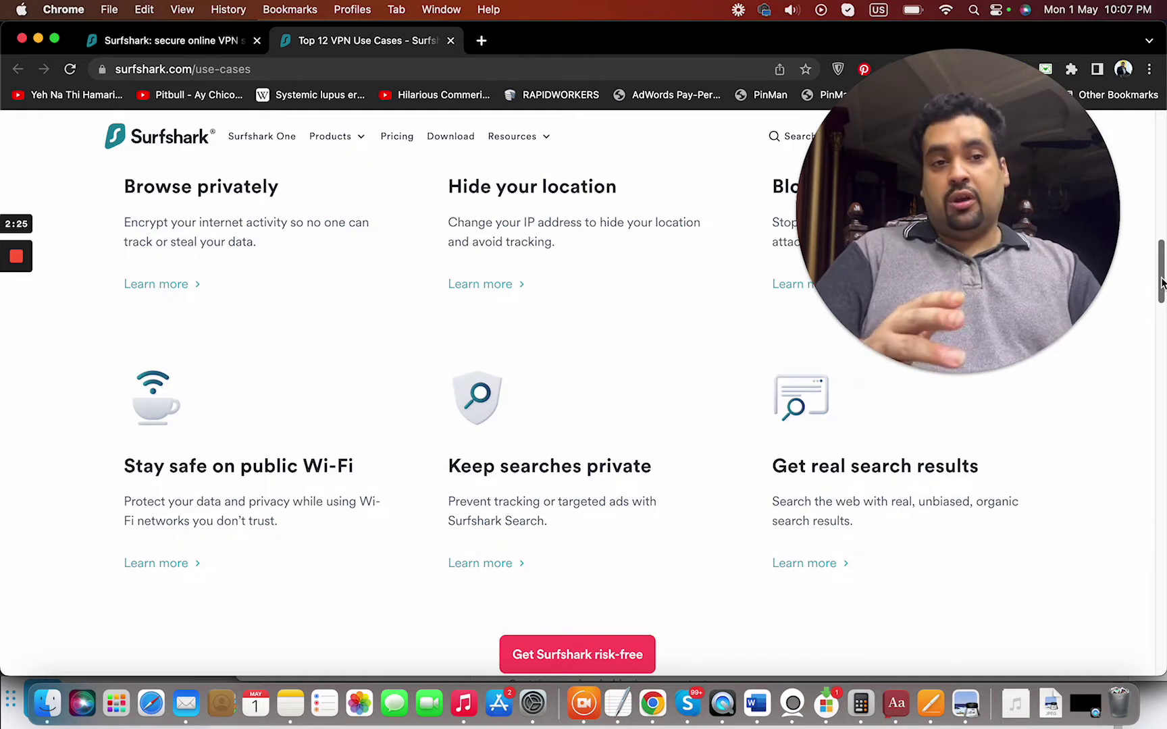
{"action": "left_click_drag", "start_coordinate": [1162, 273], "coordinate": [1161, 287]}
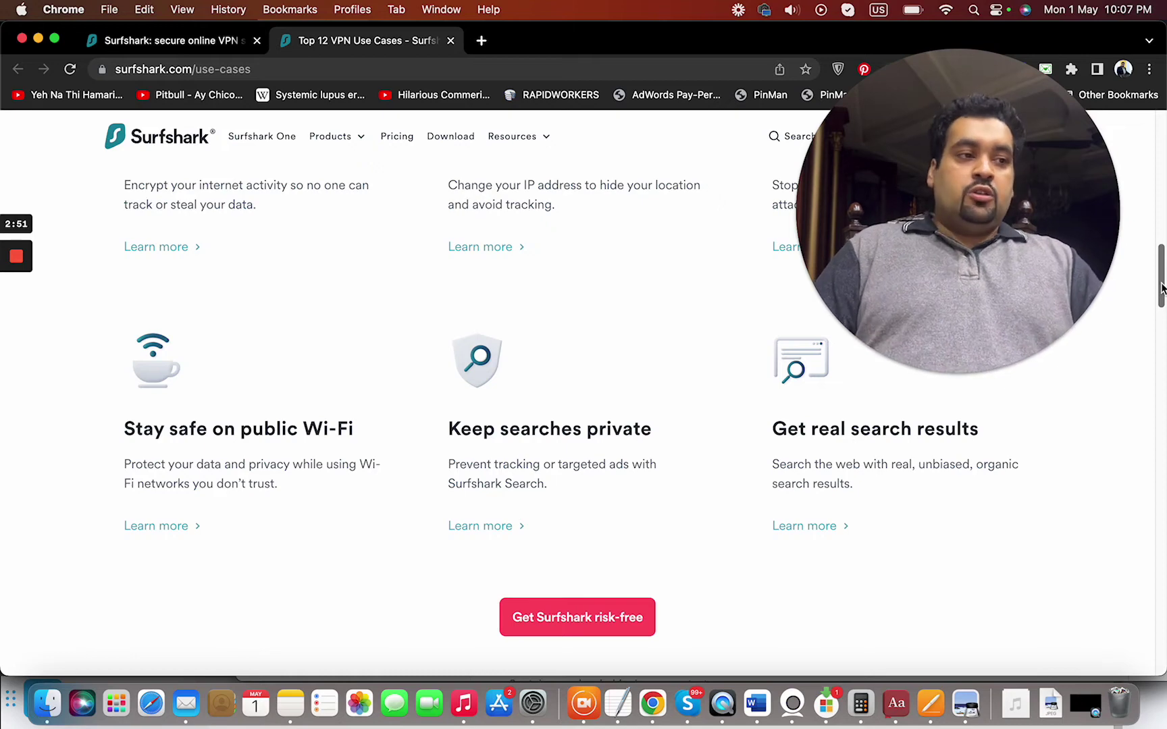
{"action": "left_click_drag", "start_coordinate": [1159, 284], "coordinate": [1127, 340]}
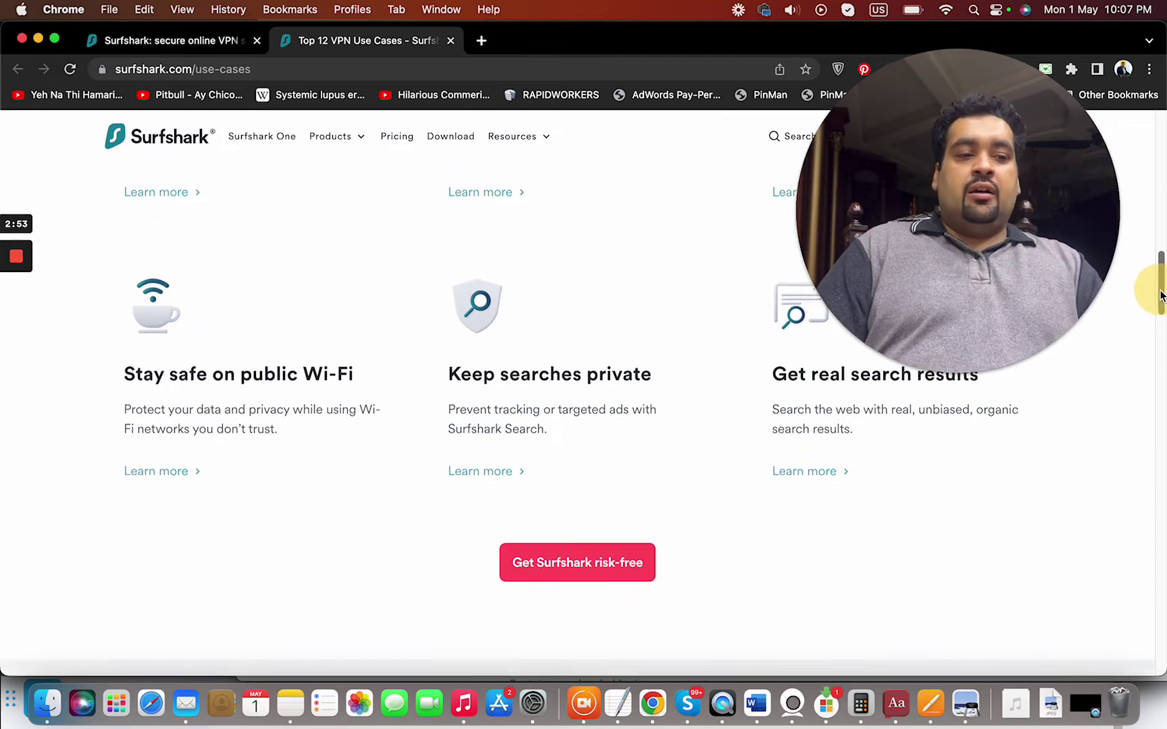
{"action": "scroll", "coordinate": [1123, 361], "scroll_direction": "down", "scroll_amount": 4}
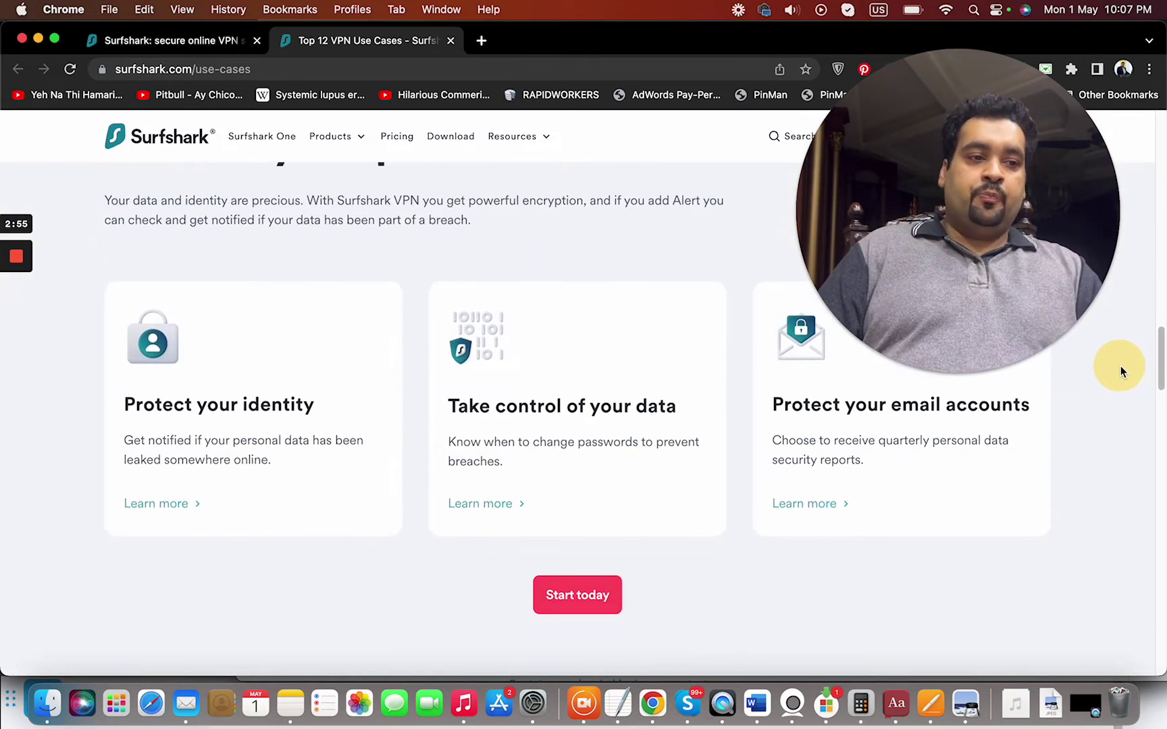
{"action": "scroll", "coordinate": [1122, 369], "scroll_direction": "up", "scroll_amount": 2}
{"action": "scroll", "coordinate": [1119, 374], "scroll_direction": "down", "scroll_amount": 5}
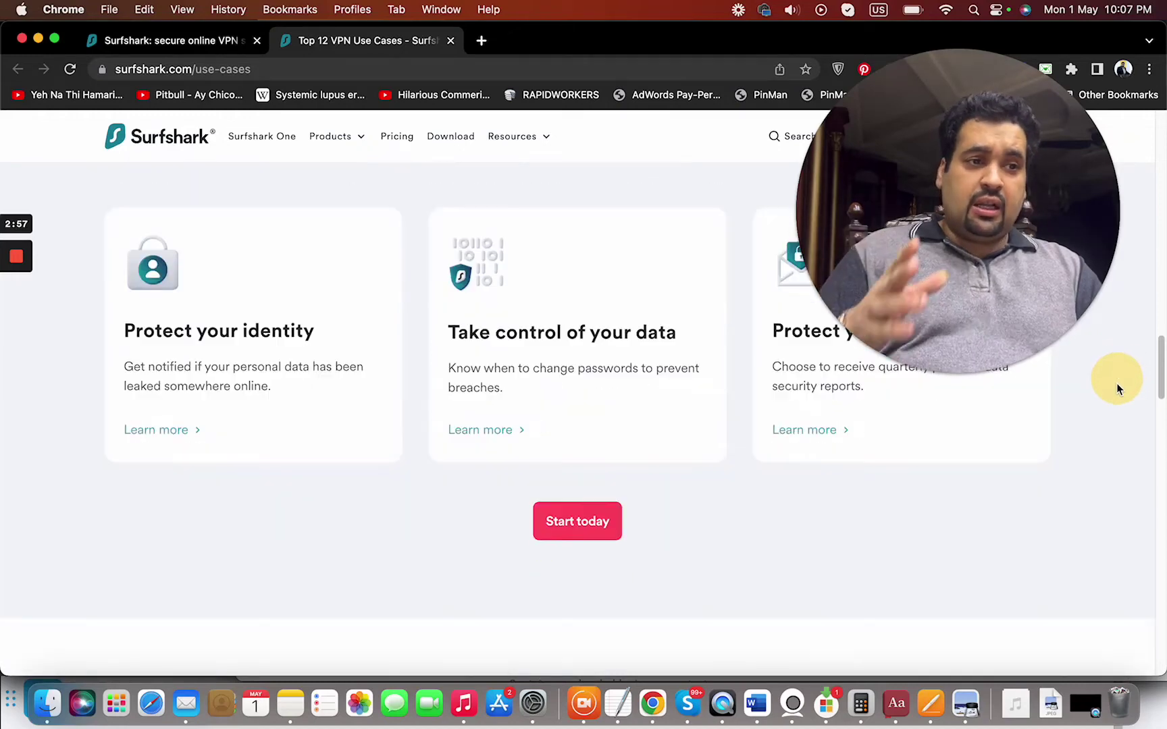
{"action": "scroll", "coordinate": [1116, 392], "scroll_direction": "down", "scroll_amount": 5}
{"action": "scroll", "coordinate": [1114, 420], "scroll_direction": "down", "scroll_amount": 4}
{"action": "scroll", "coordinate": [1110, 451], "scroll_direction": "down", "scroll_amount": 1}
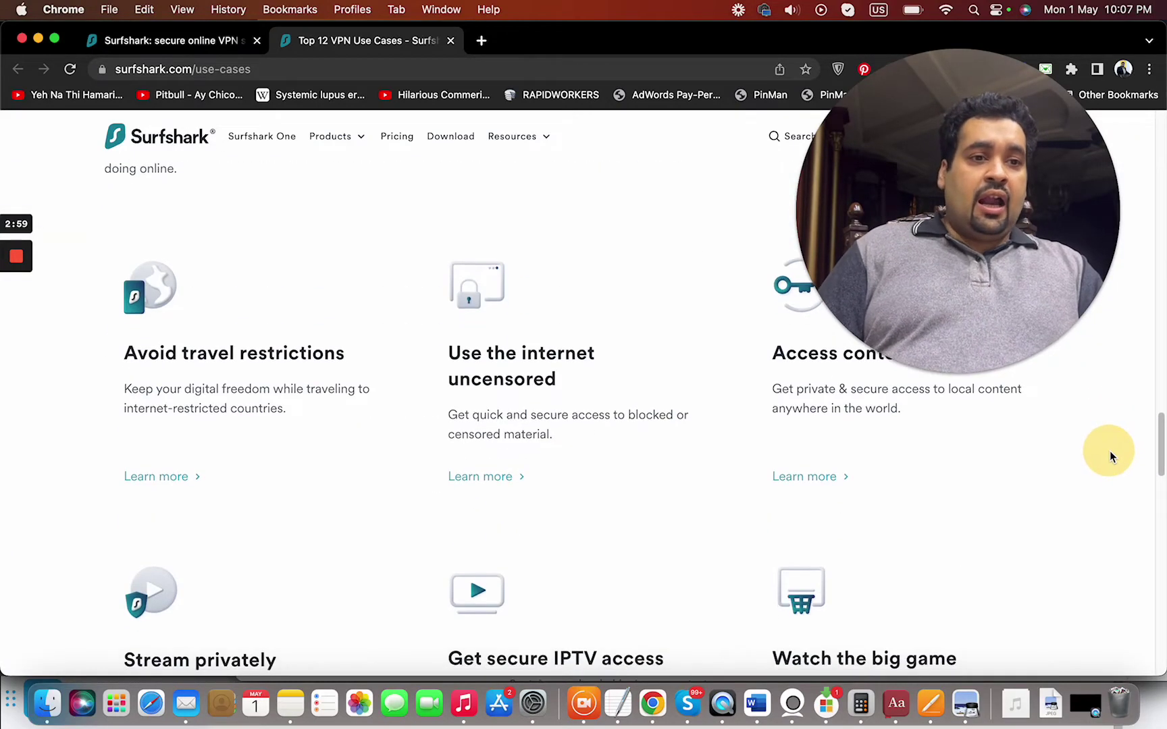
{"action": "scroll", "coordinate": [1109, 450], "scroll_direction": "up", "scroll_amount": 2}
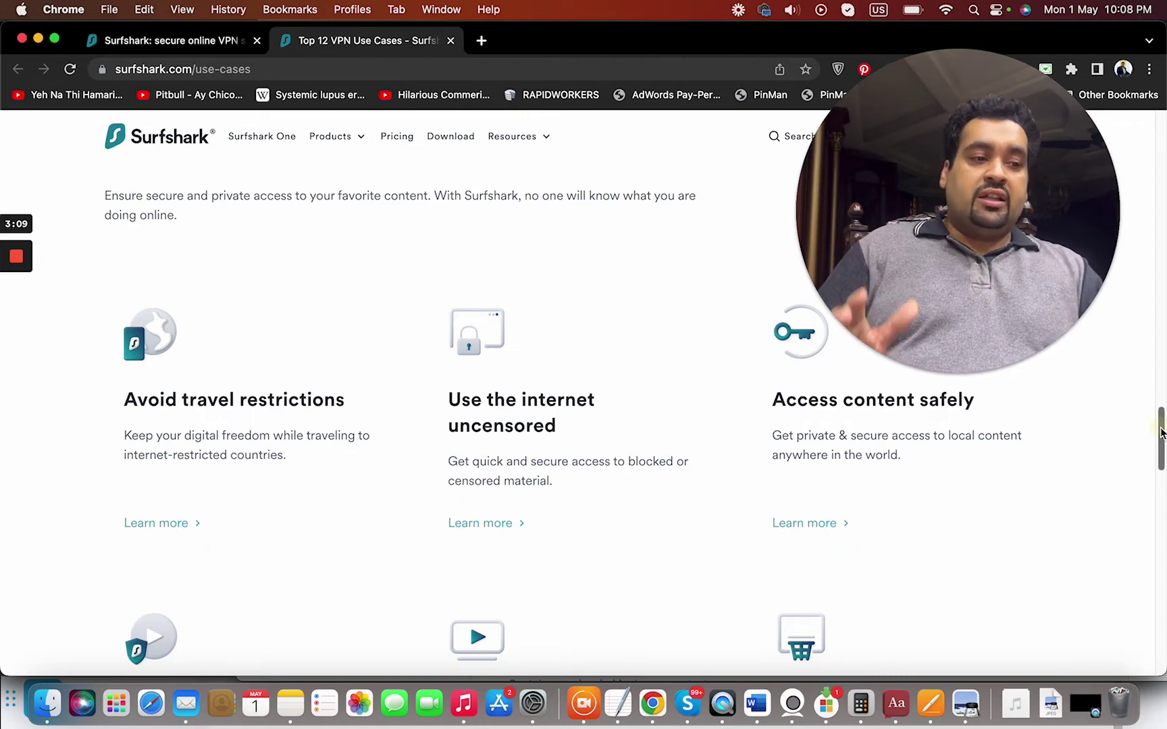
{"action": "left_click_drag", "start_coordinate": [1162, 426], "coordinate": [1157, 480]}
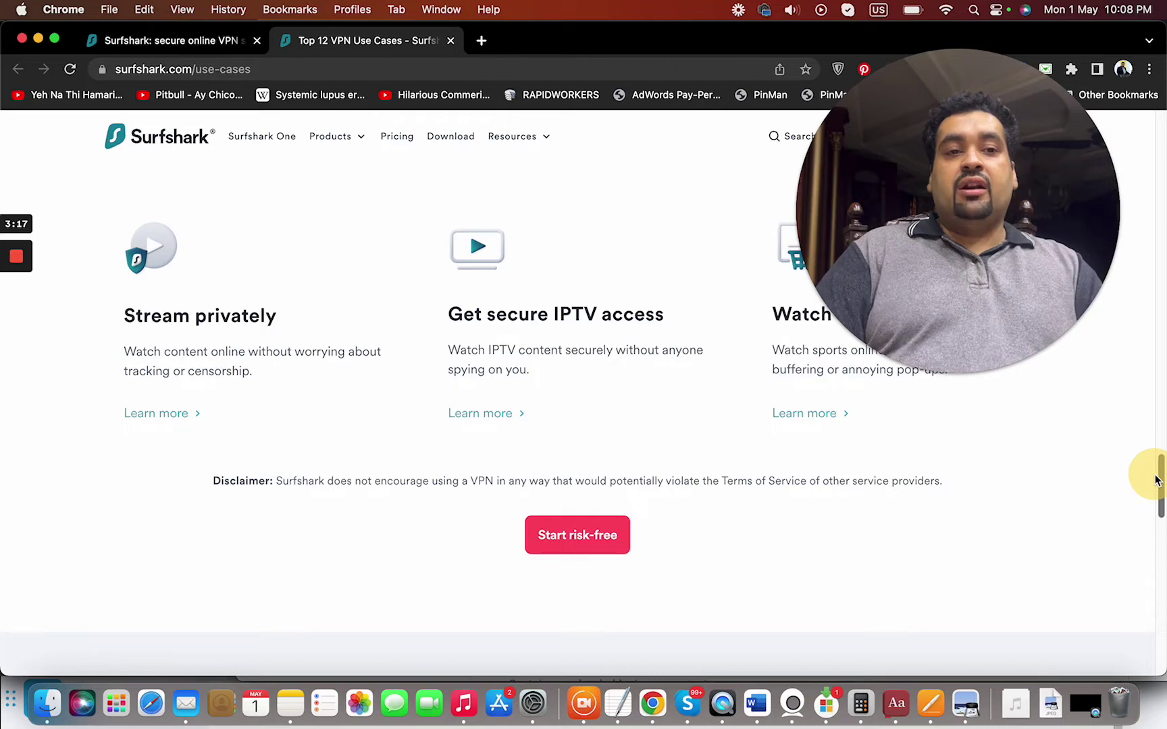
{"action": "left_click_drag", "start_coordinate": [1156, 481], "coordinate": [1157, 500]}
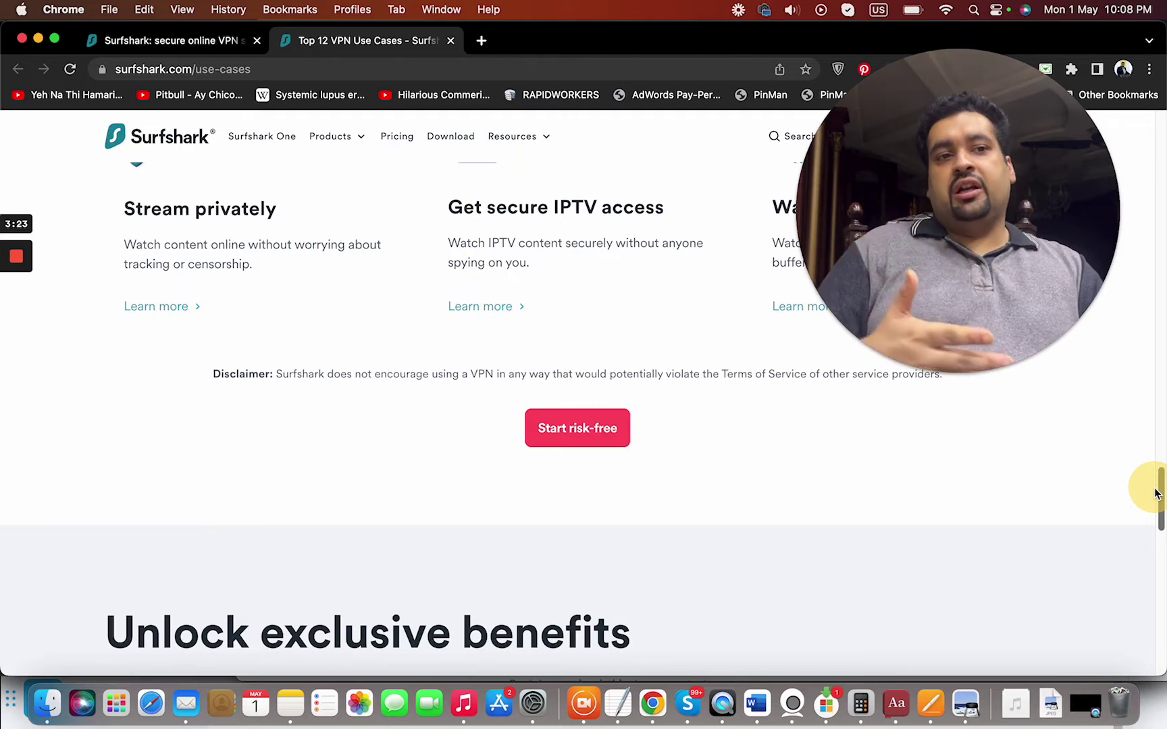
{"action": "left_click_drag", "start_coordinate": [1156, 494], "coordinate": [1153, 545]}
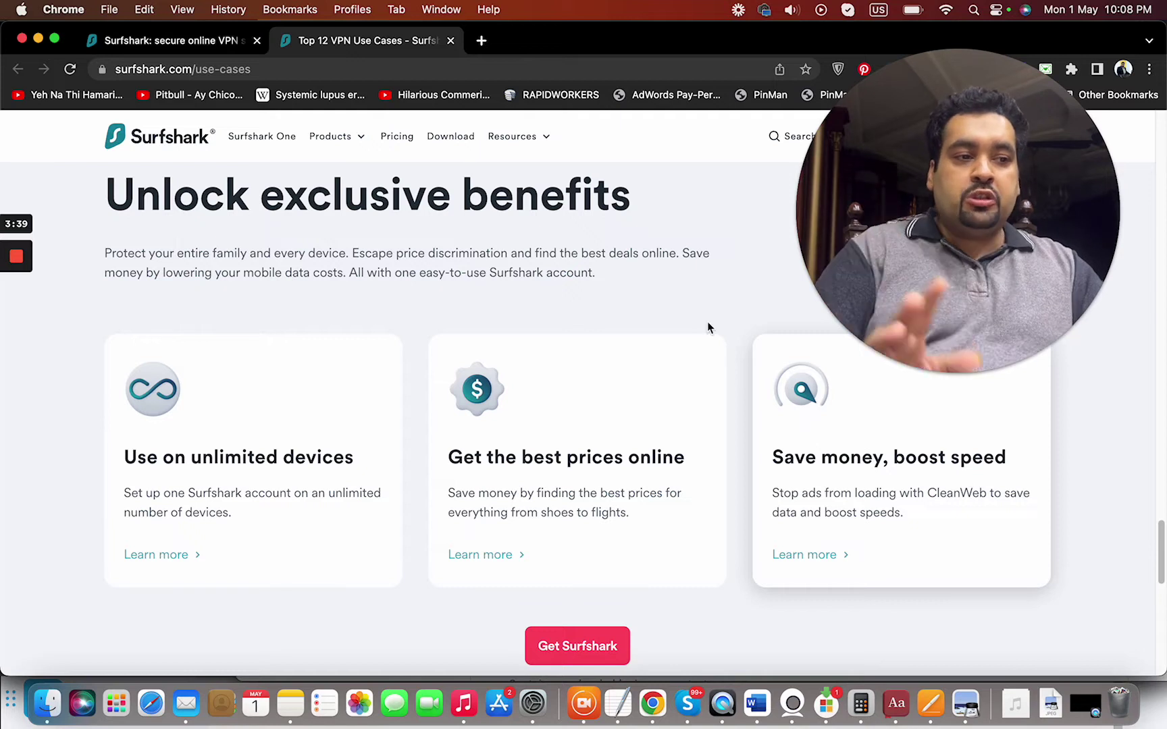
- Go from the use-cases page to the Surfshark pricing page
{"action": "left_click", "coordinate": [410, 145]}
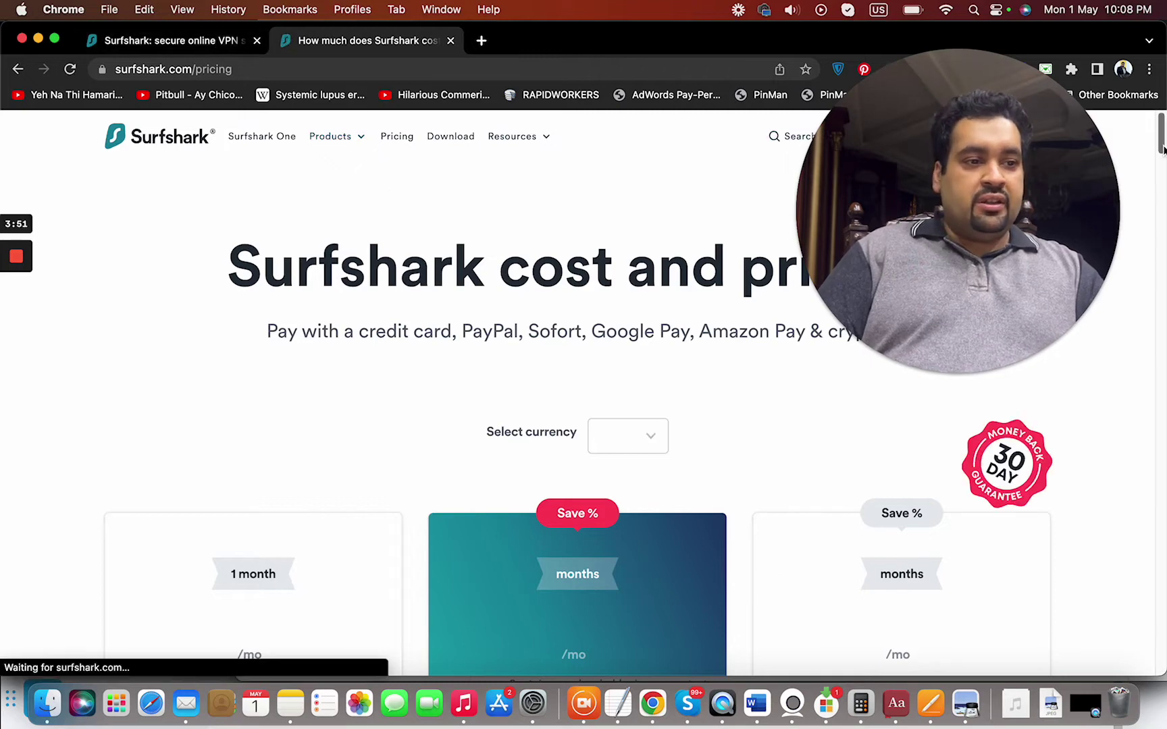
{"action": "left_click_drag", "start_coordinate": [1163, 137], "coordinate": [1152, 242]}
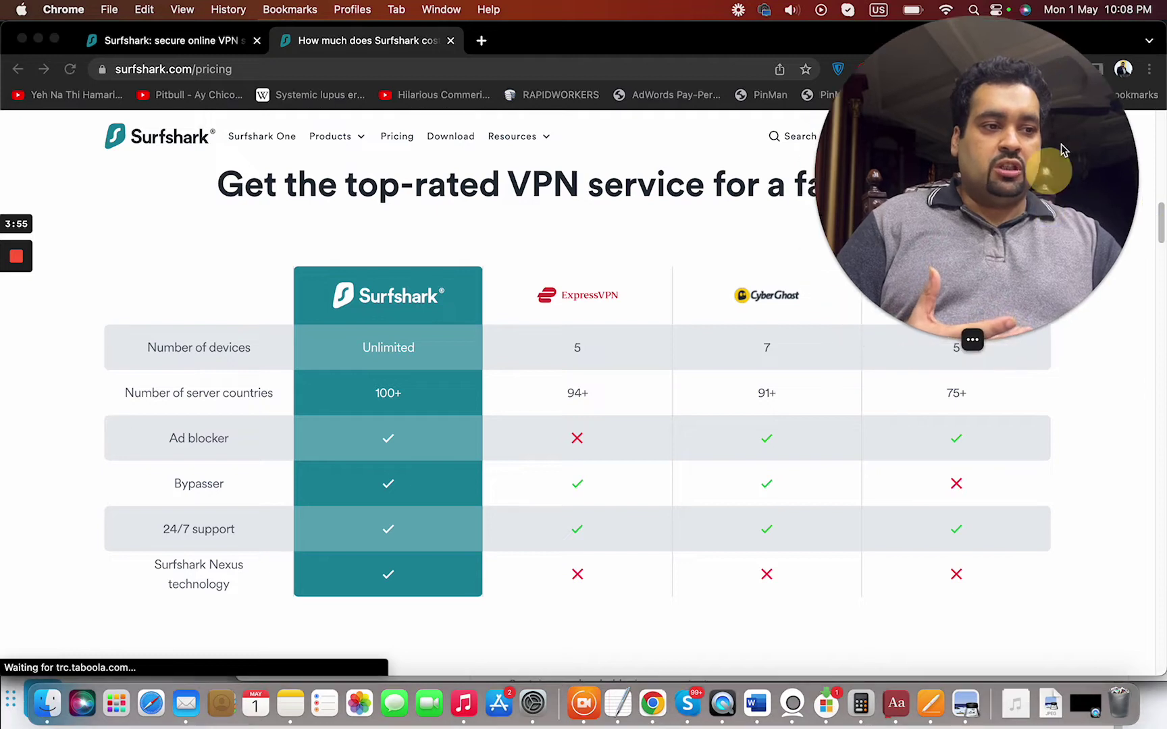
{"action": "left_click_drag", "start_coordinate": [931, 310], "coordinate": [960, 279]}
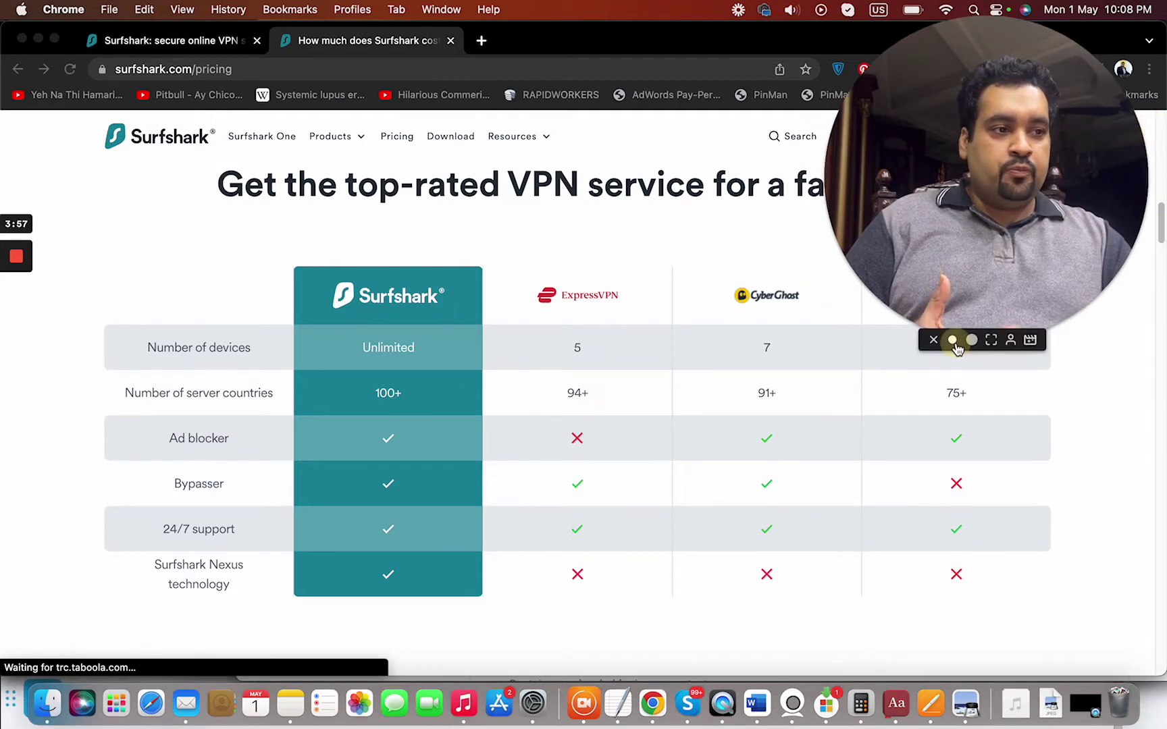
{"action": "left_click", "coordinate": [946, 339]}
{"action": "left_click_drag", "start_coordinate": [947, 260], "coordinate": [1084, 100]}
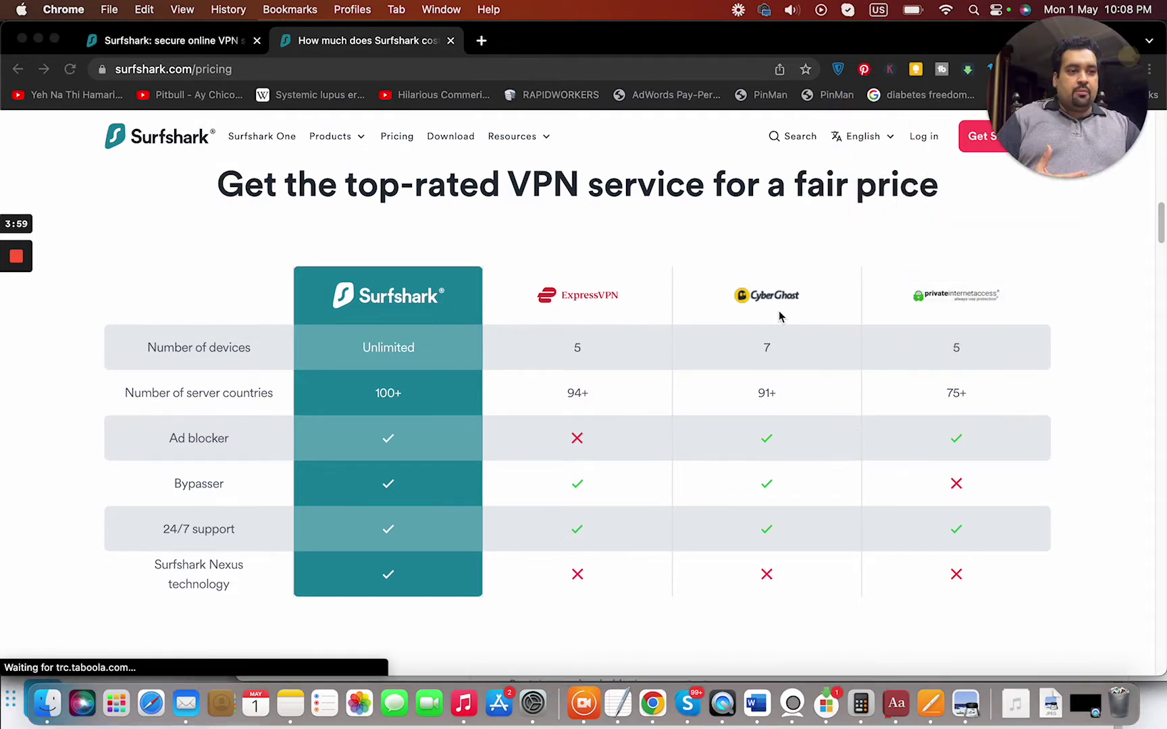
{"action": "left_click", "coordinate": [370, 294]}
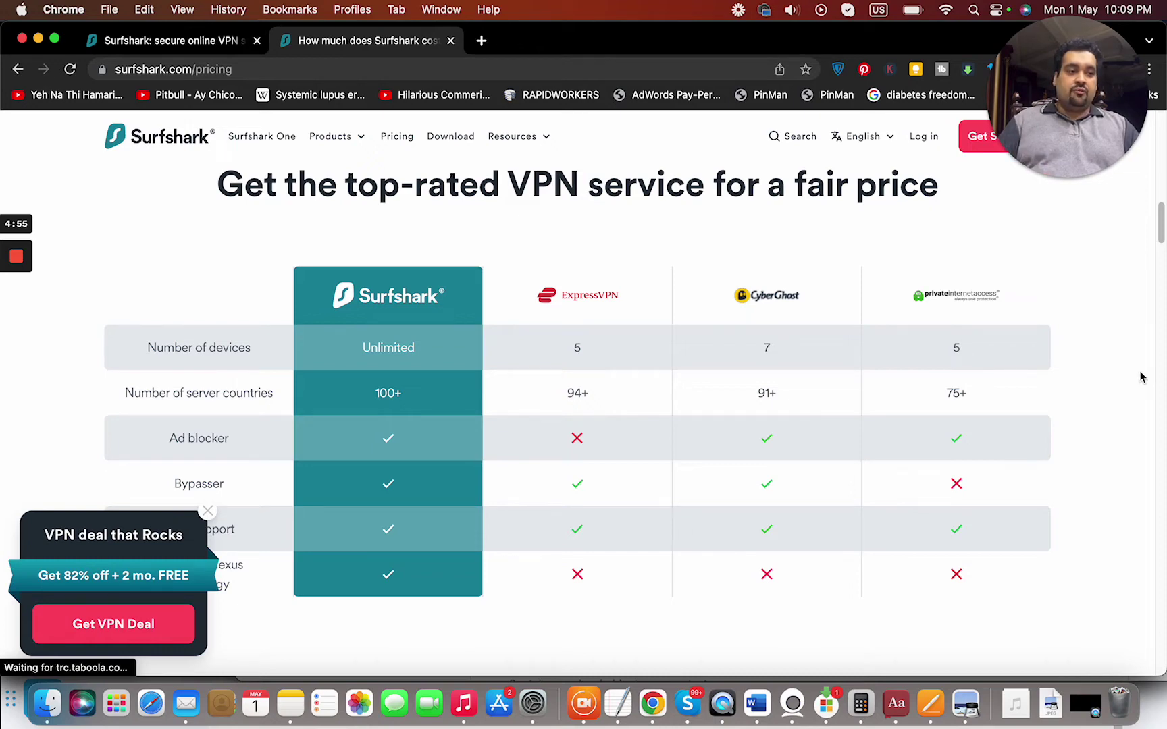
{"action": "scroll", "coordinate": [1154, 229], "scroll_direction": "up", "scroll_amount": 1}
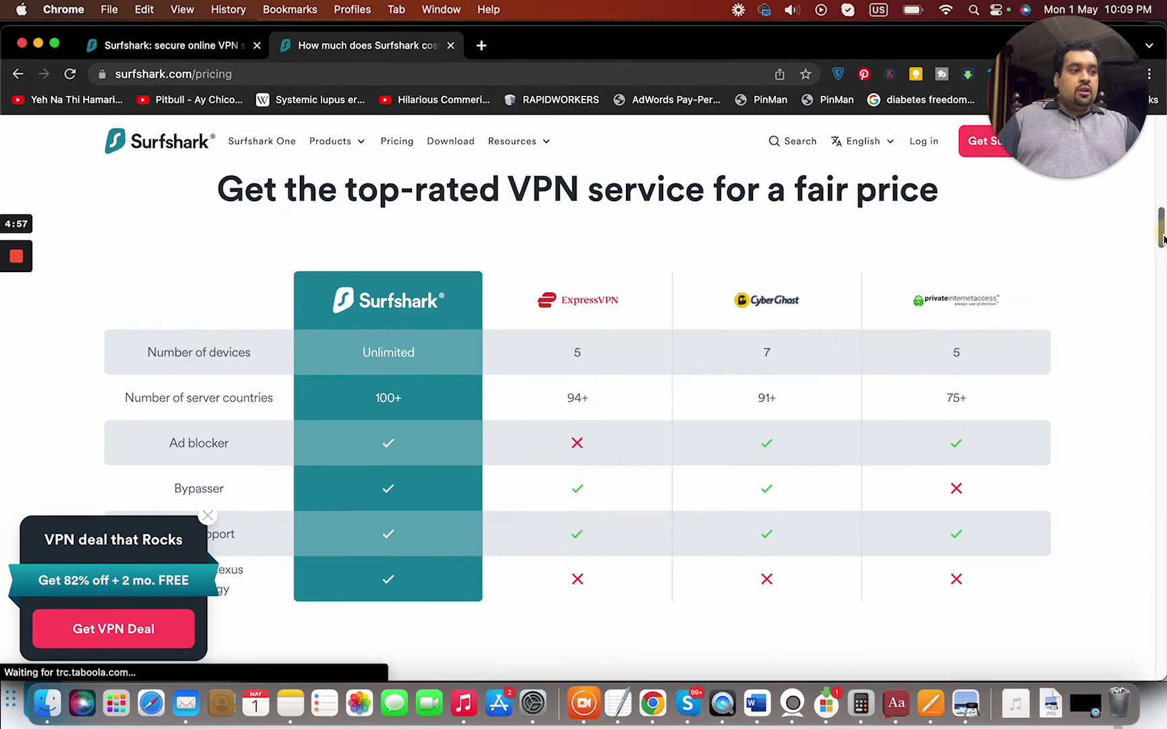
{"action": "scroll", "coordinate": [1154, 229], "scroll_direction": "down", "scroll_amount": 3}
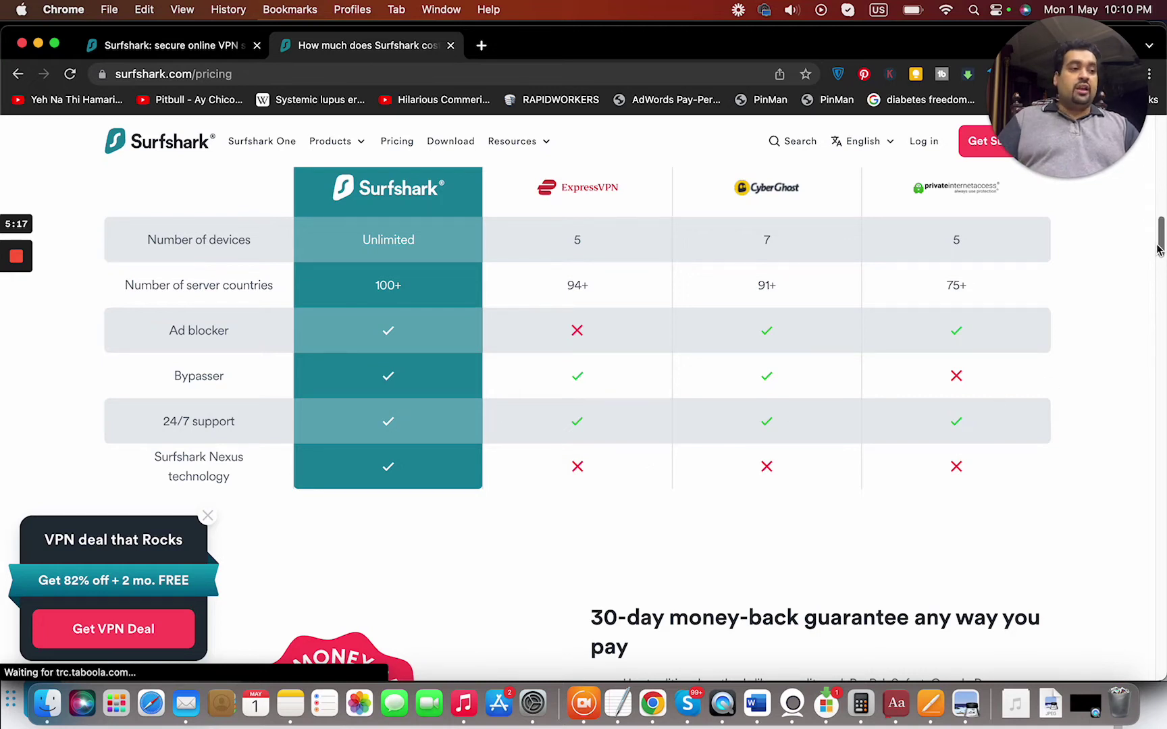
{"action": "left_click_drag", "start_coordinate": [1162, 239], "coordinate": [1162, 267]}
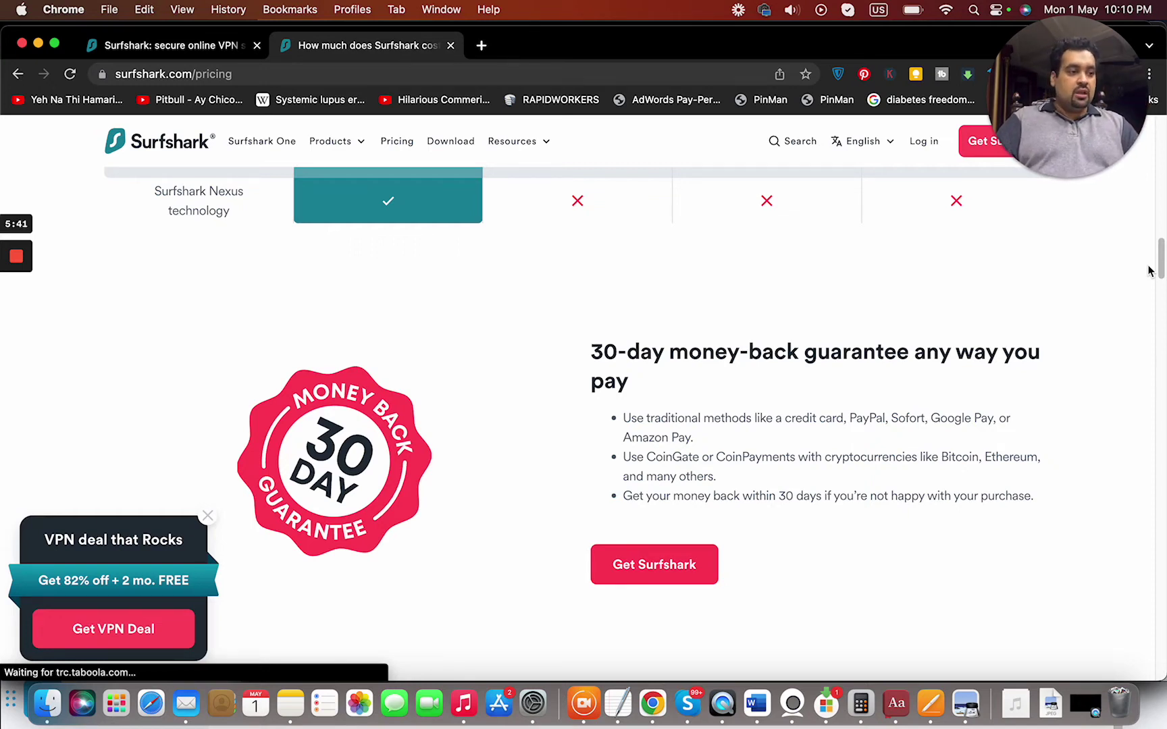
{"action": "left_click_drag", "start_coordinate": [1160, 265], "coordinate": [1162, 319]}
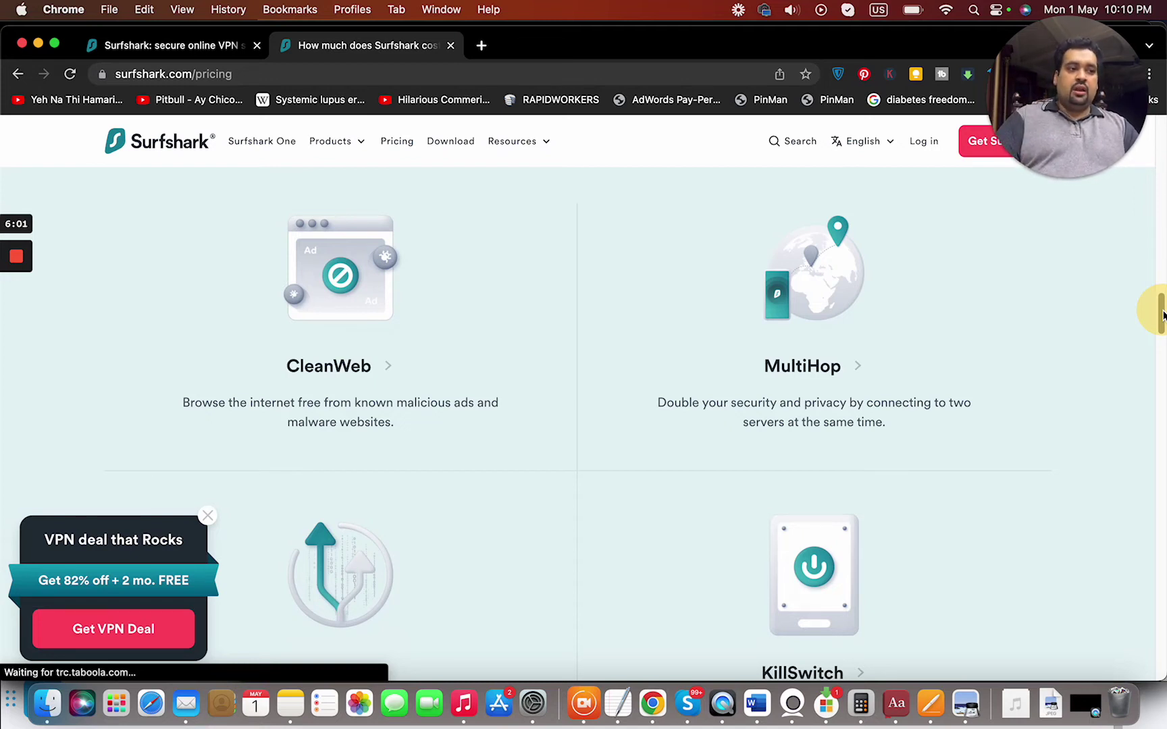
{"action": "left_click_drag", "start_coordinate": [1161, 314], "coordinate": [1161, 333]}
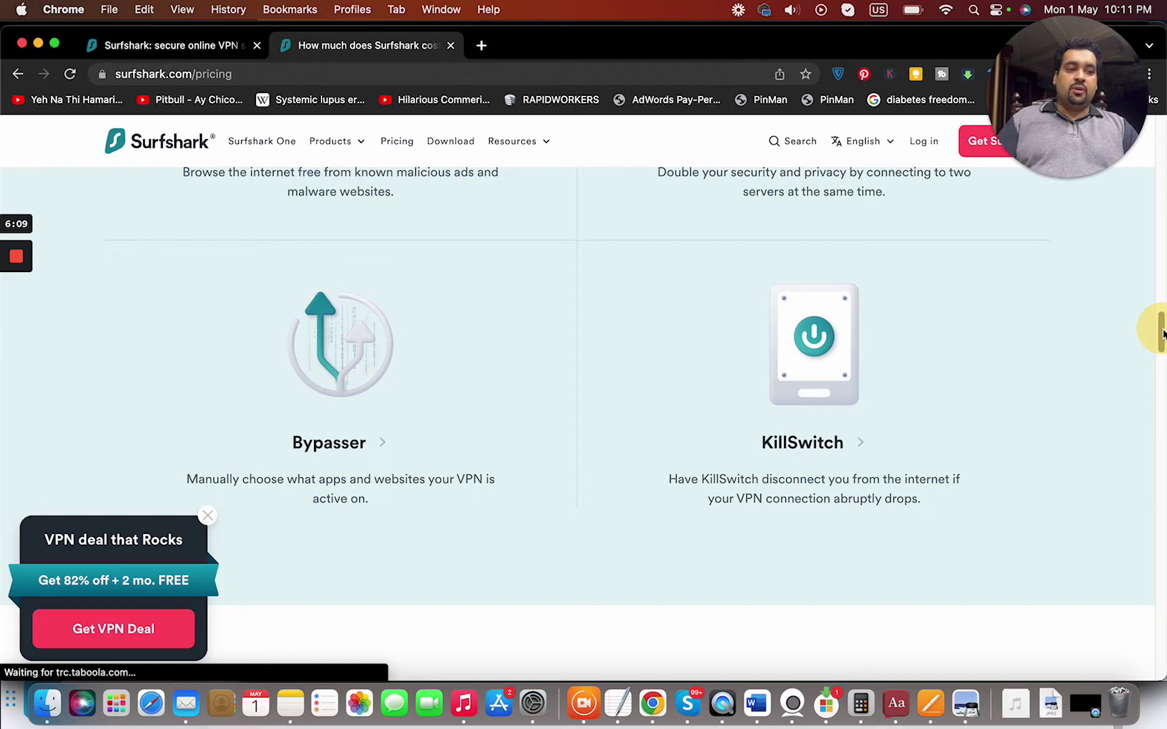
{"action": "left_click_drag", "start_coordinate": [1161, 333], "coordinate": [1161, 339]}
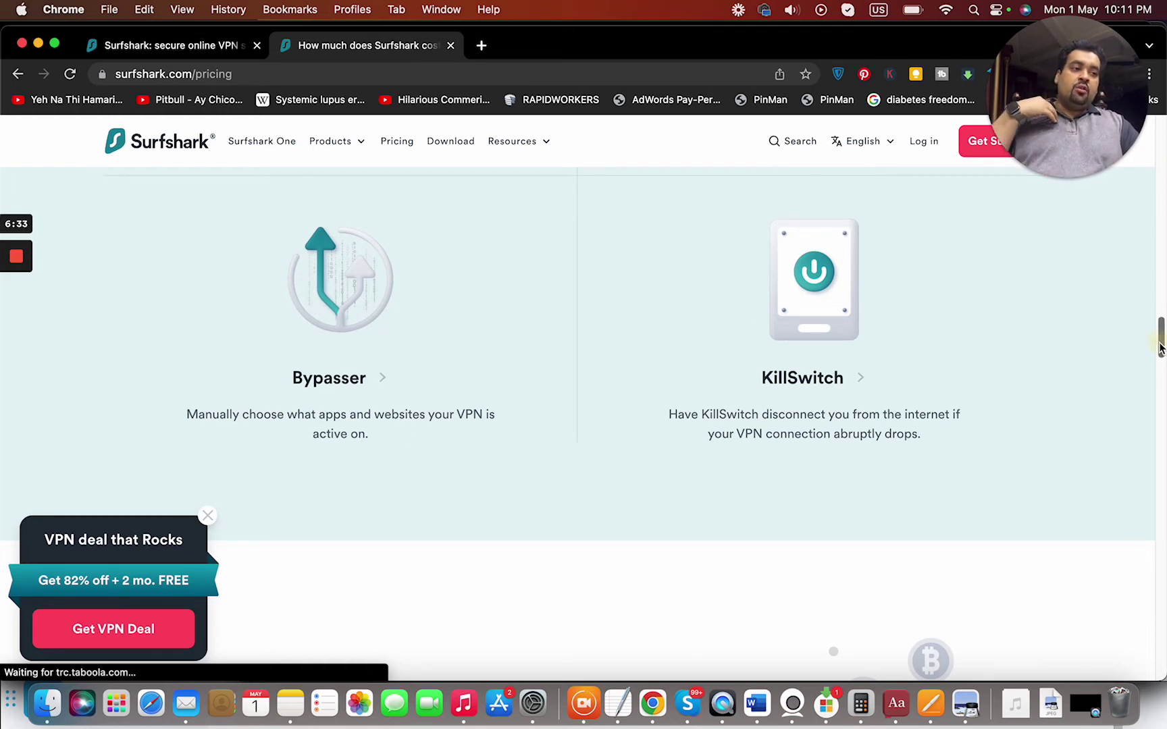
{"action": "left_click_drag", "start_coordinate": [1161, 348], "coordinate": [1162, 354]}
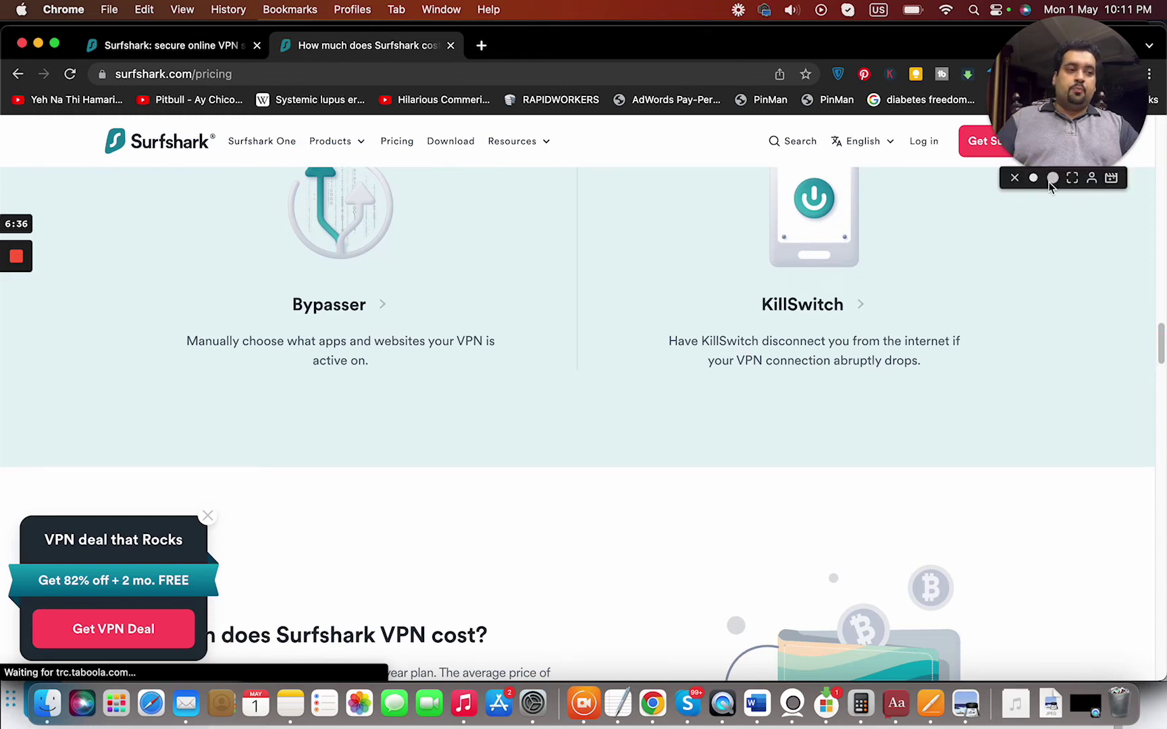
- Scroll through the pricing page's sections and FAQ, then return to the top
{"action": "left_click", "coordinate": [1055, 183]}
{"action": "left_click_drag", "start_coordinate": [1077, 137], "coordinate": [1012, 270]}
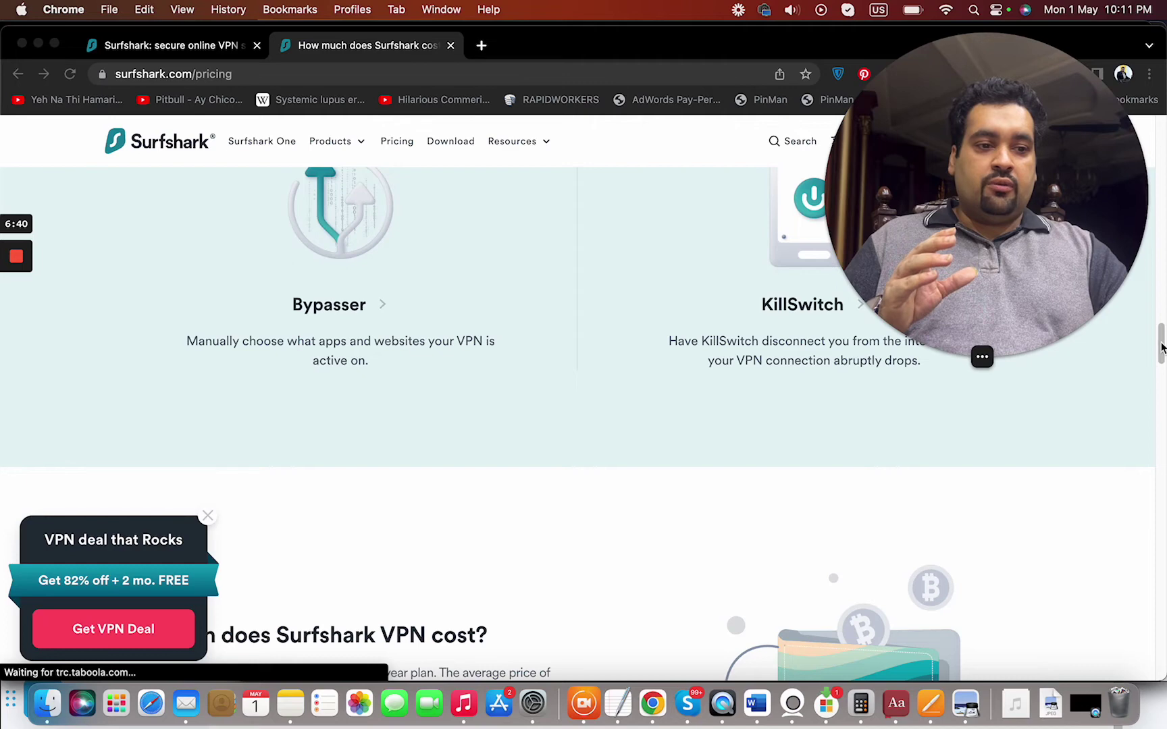
{"action": "left_click_drag", "start_coordinate": [1161, 360], "coordinate": [1161, 391]}
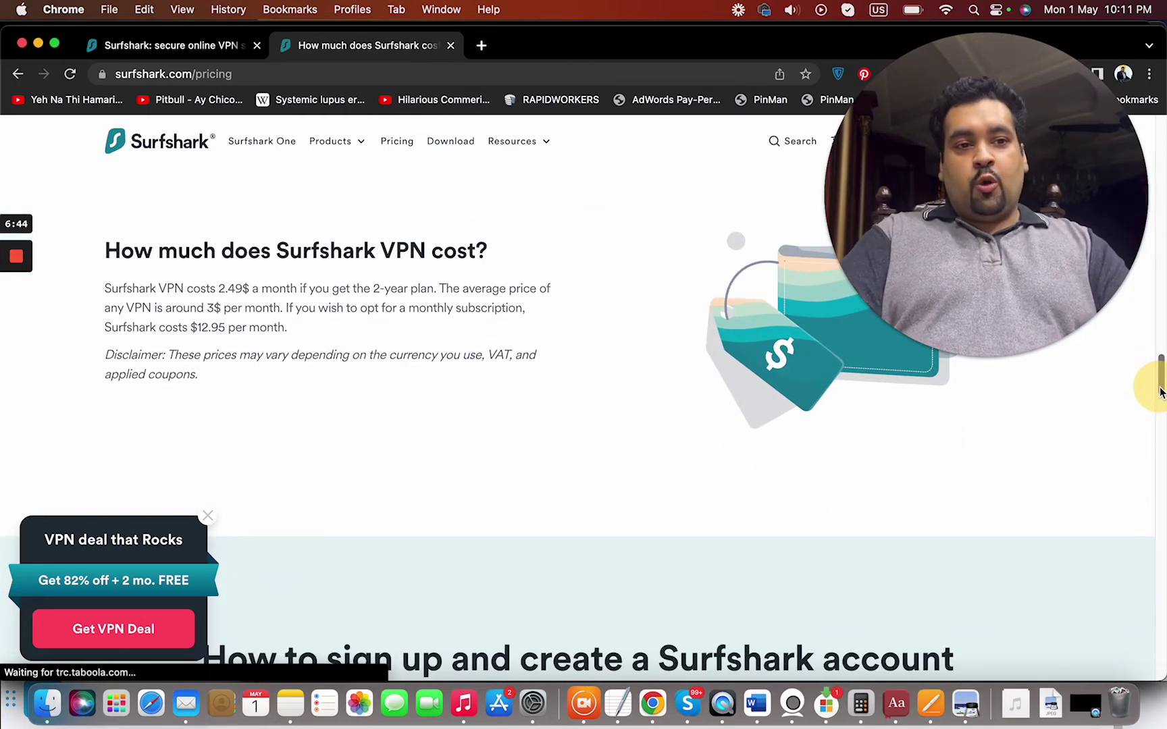
{"action": "left_click_drag", "start_coordinate": [1161, 390], "coordinate": [1159, 162]}
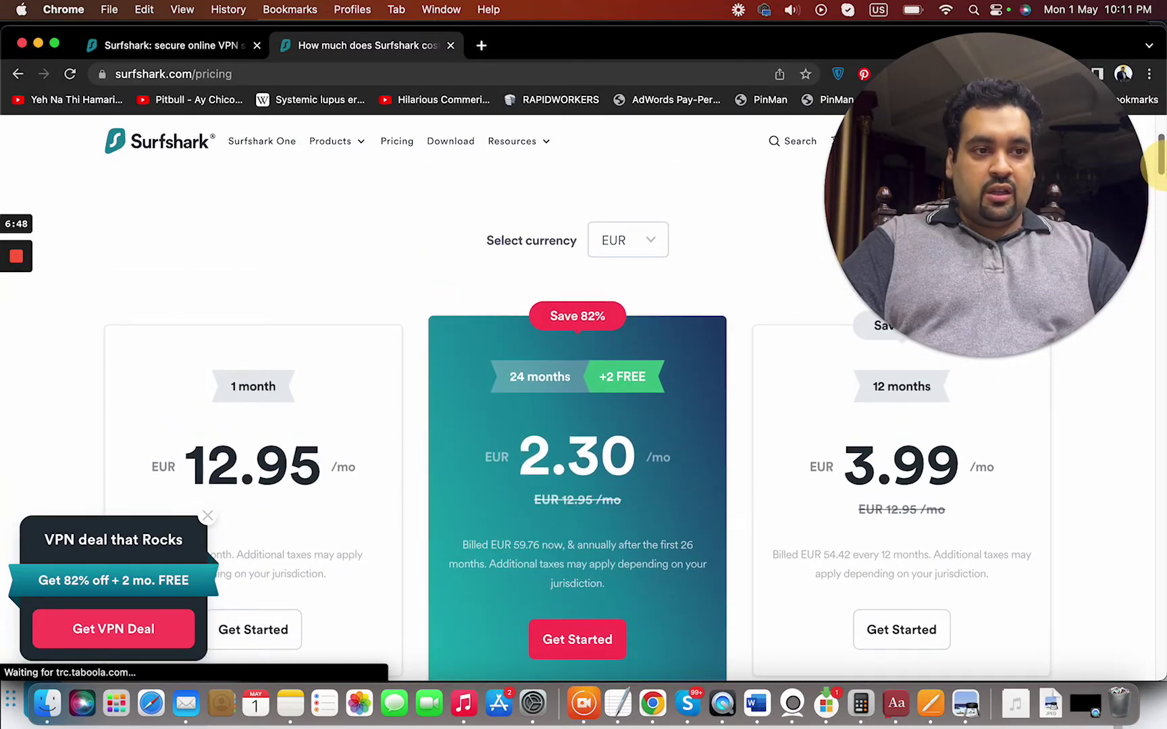
{"action": "left_click_drag", "start_coordinate": [1159, 163], "coordinate": [1159, 168]}
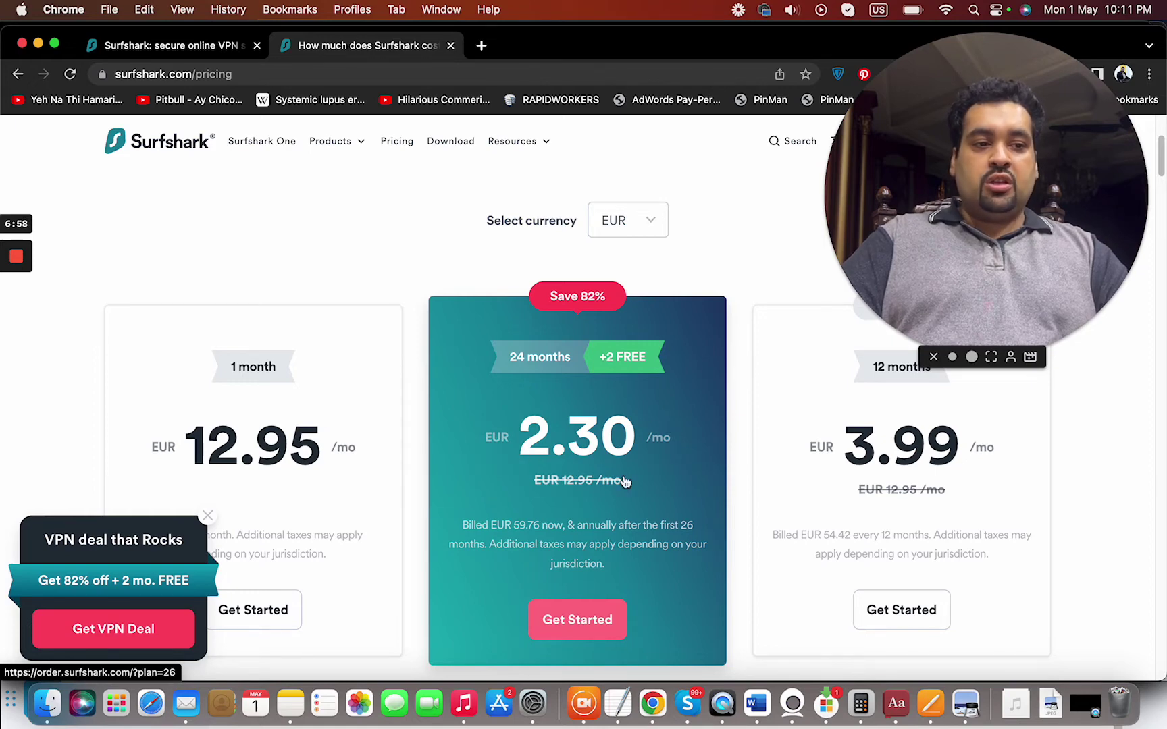
{"action": "left_click_drag", "start_coordinate": [1163, 182], "coordinate": [1158, 566]}
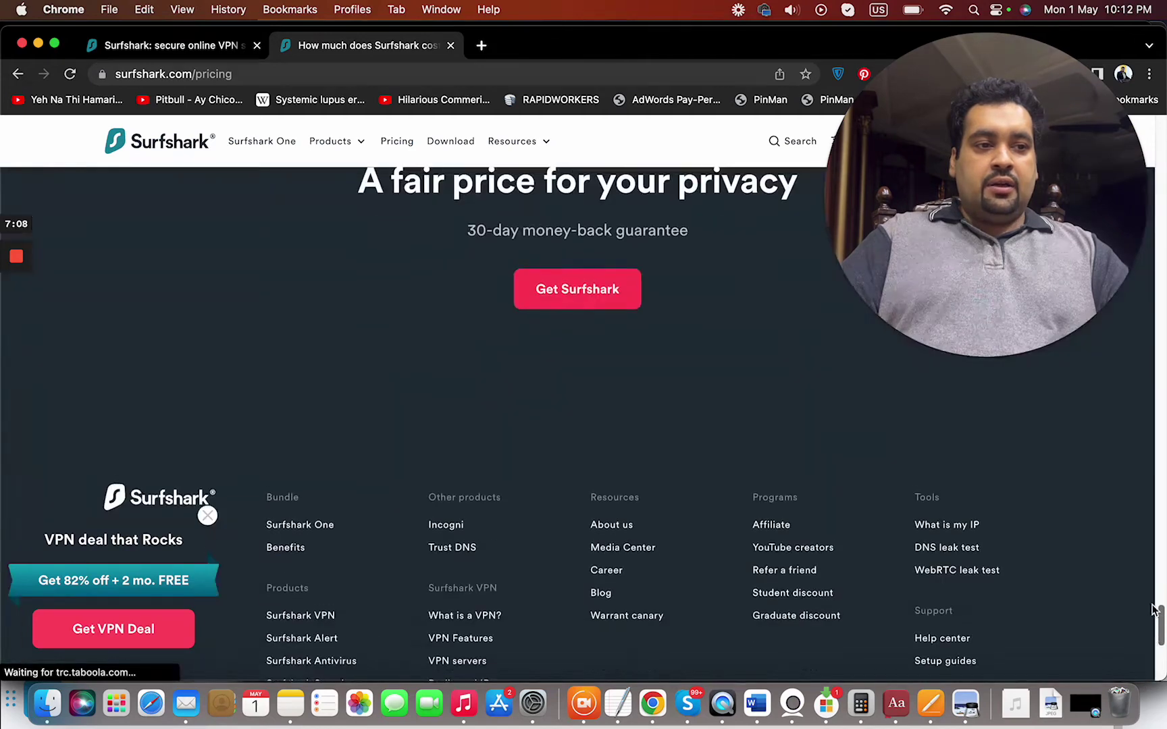
{"action": "left_click_drag", "start_coordinate": [1157, 565], "coordinate": [1160, 128]}
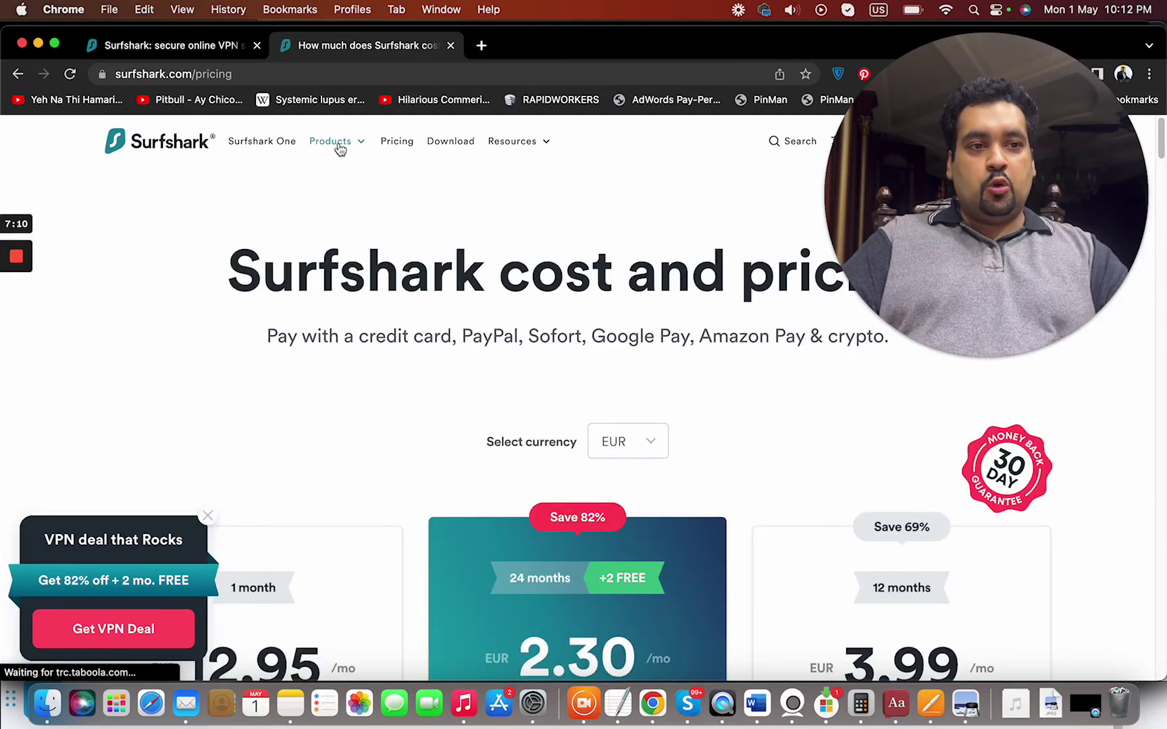
{"action": "mouse_move", "coordinate": [336, 140]}
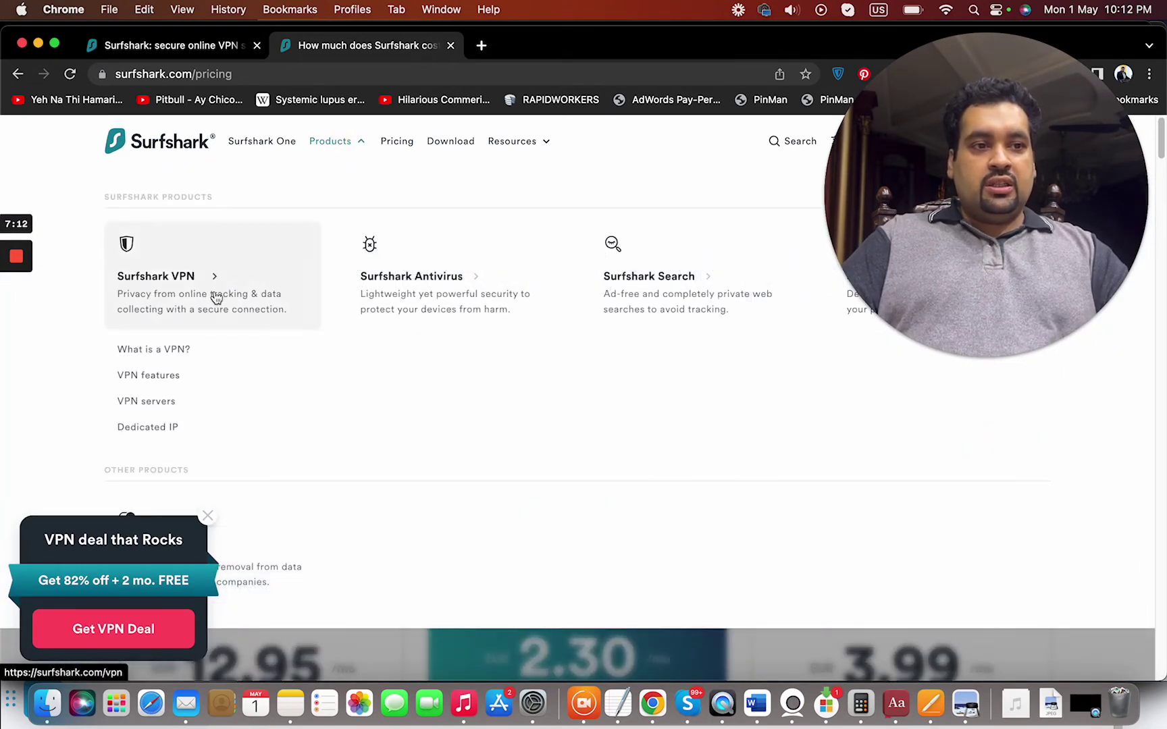
{"action": "left_click_drag", "start_coordinate": [951, 170], "coordinate": [985, 548]}
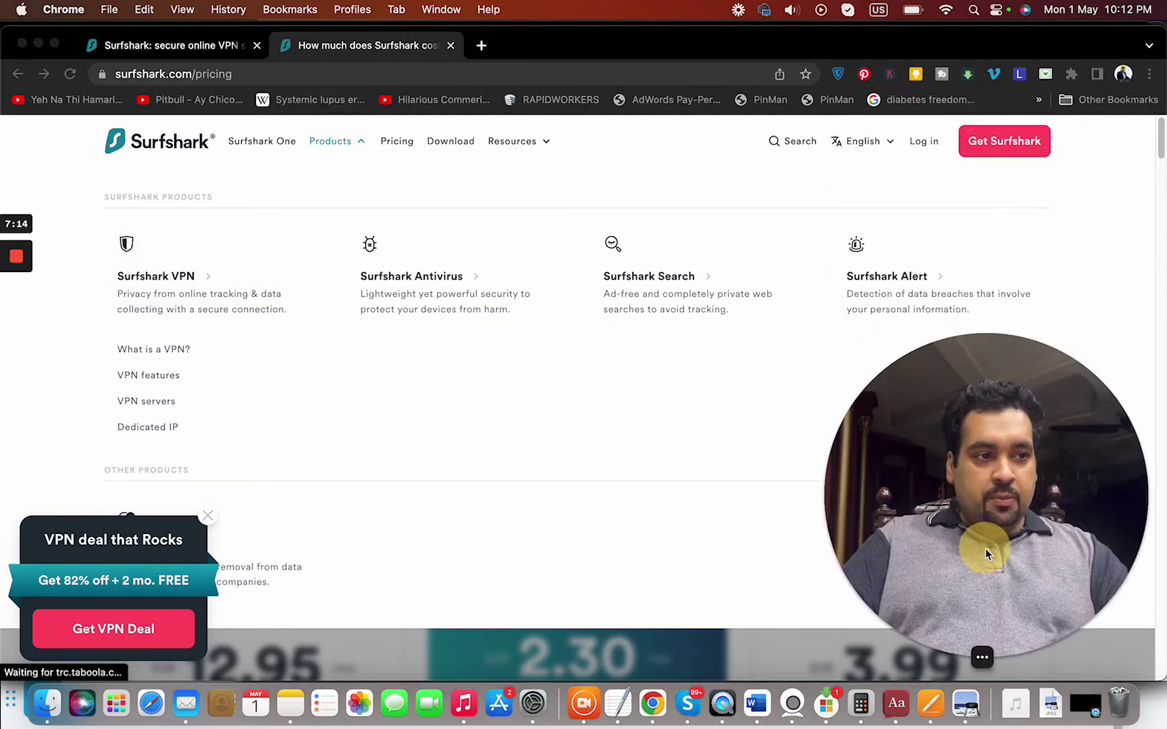
- Dismiss the 'VPN deal that Rocks' popup and the Products menu, then go to Surfshark One
{"action": "left_click", "coordinate": [416, 293]}
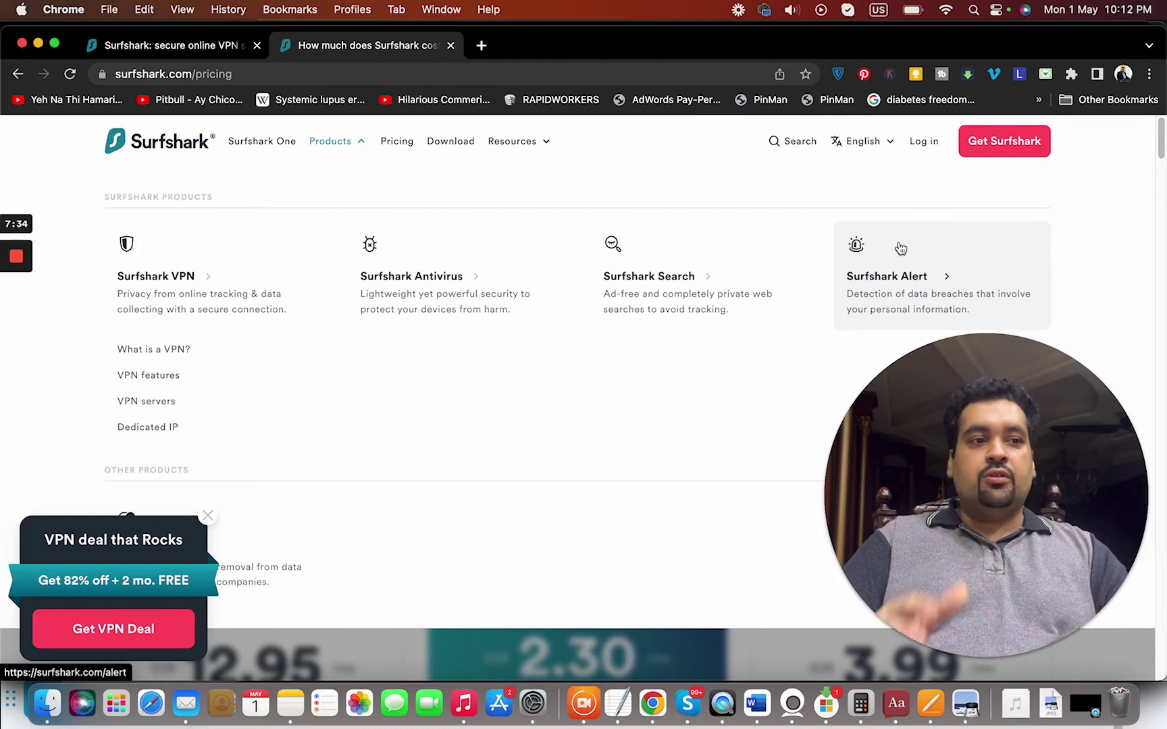
{"action": "left_click", "coordinate": [684, 318]}
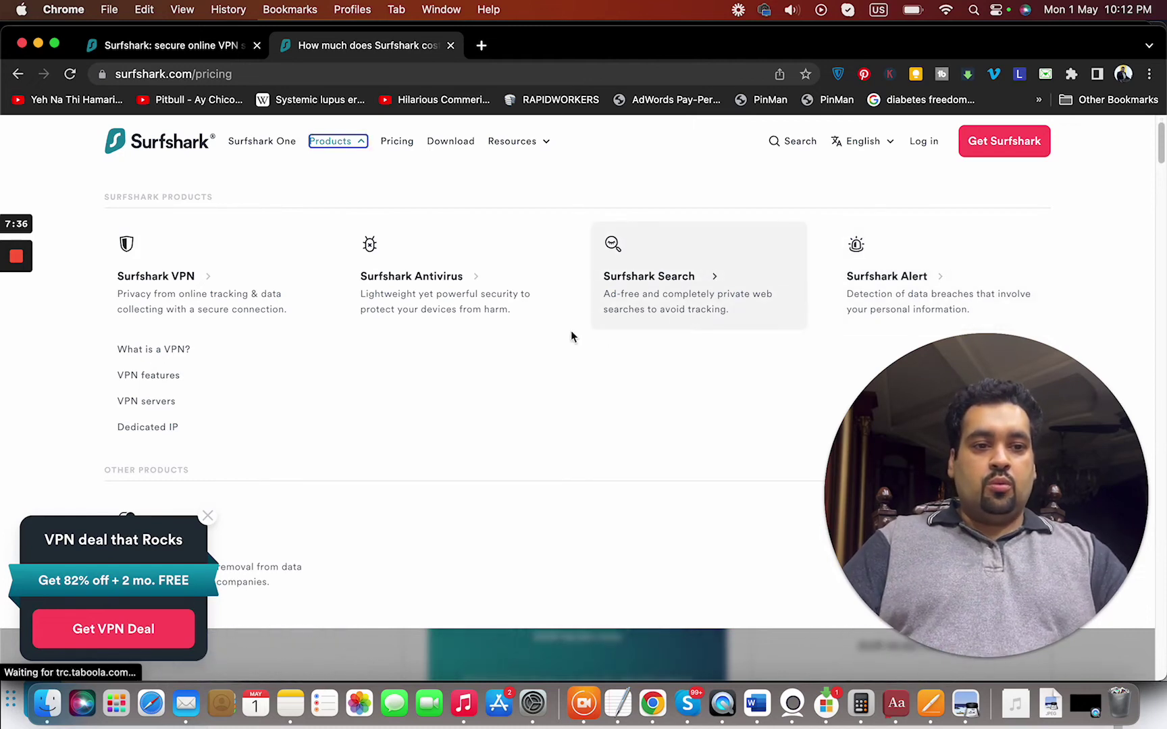
{"action": "left_click", "coordinate": [208, 521]}
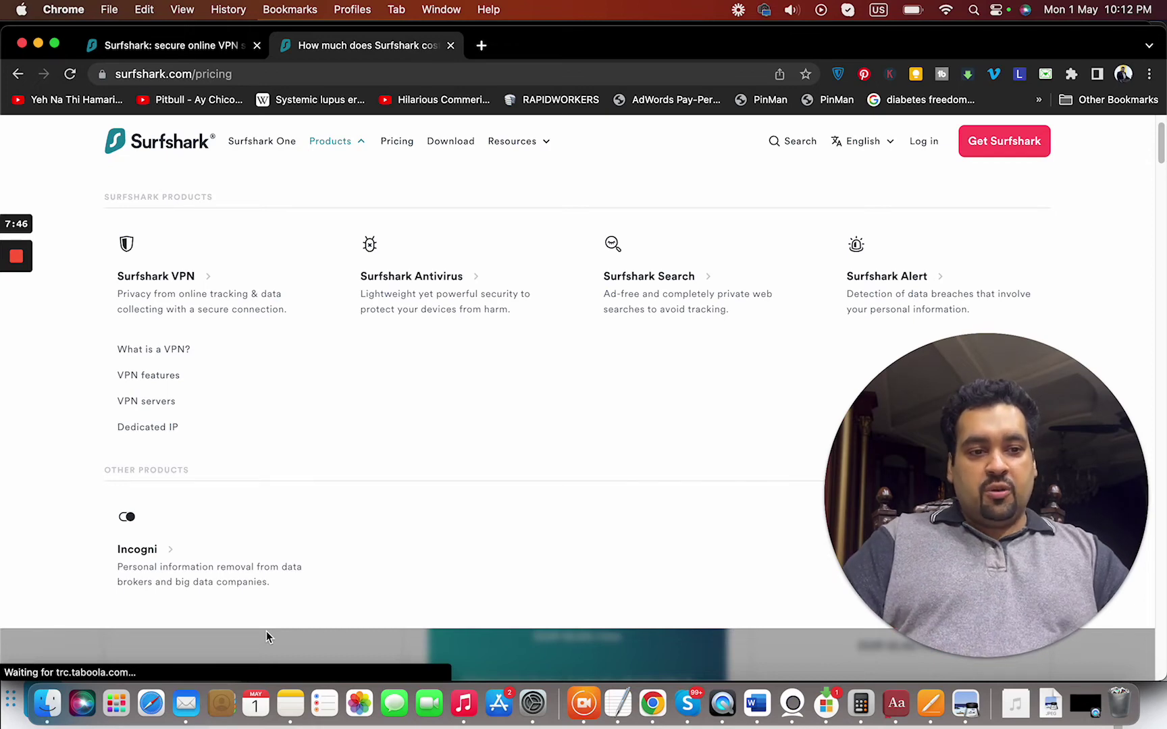
{"action": "left_click", "coordinate": [273, 646]}
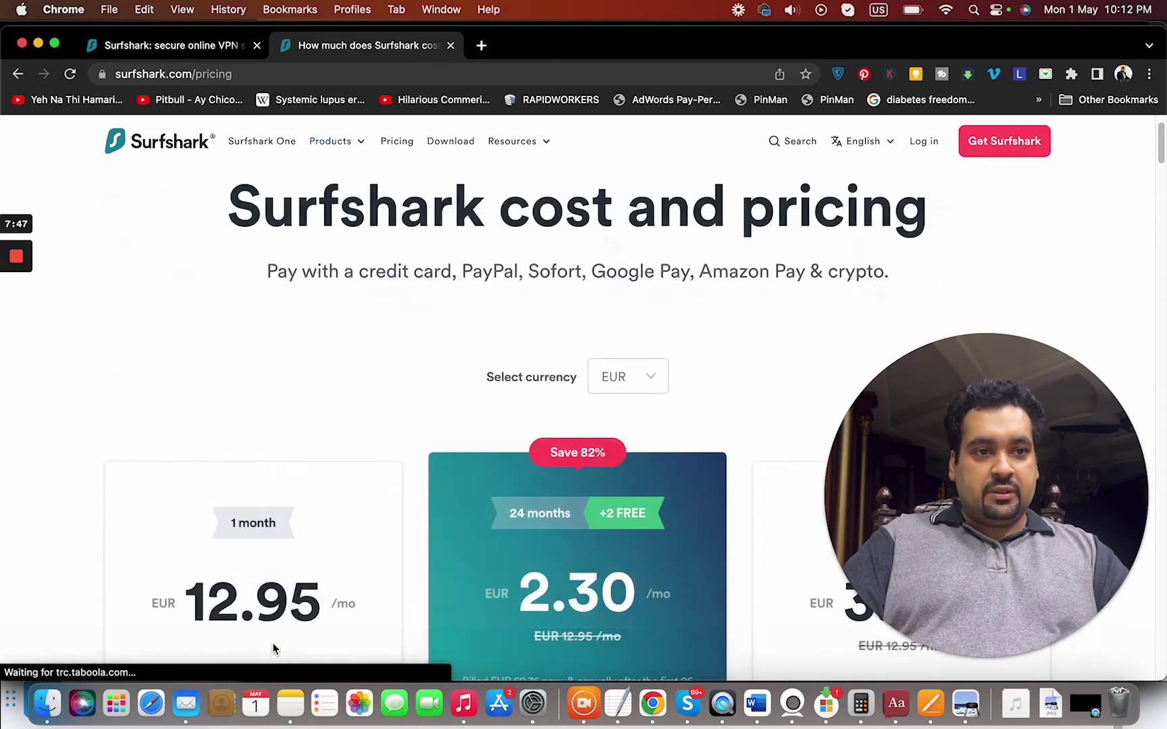
{"action": "left_click", "coordinate": [267, 143]}
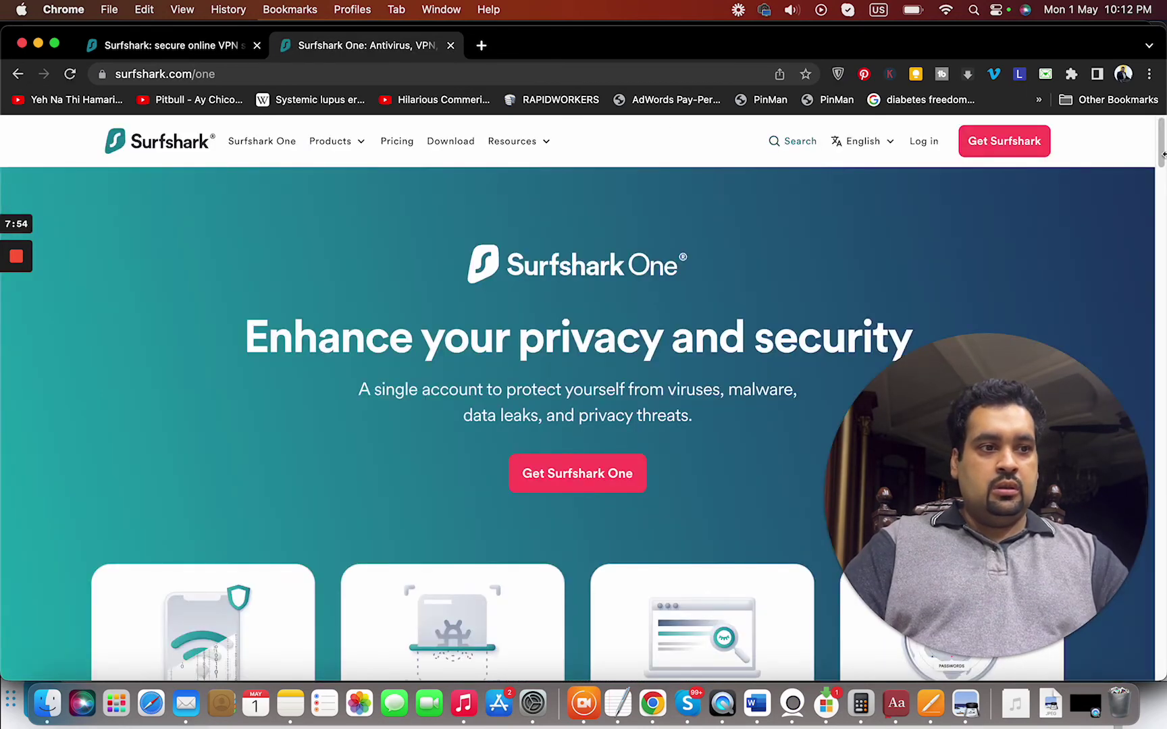
{"action": "left_click_drag", "start_coordinate": [1162, 156], "coordinate": [1162, 315]}
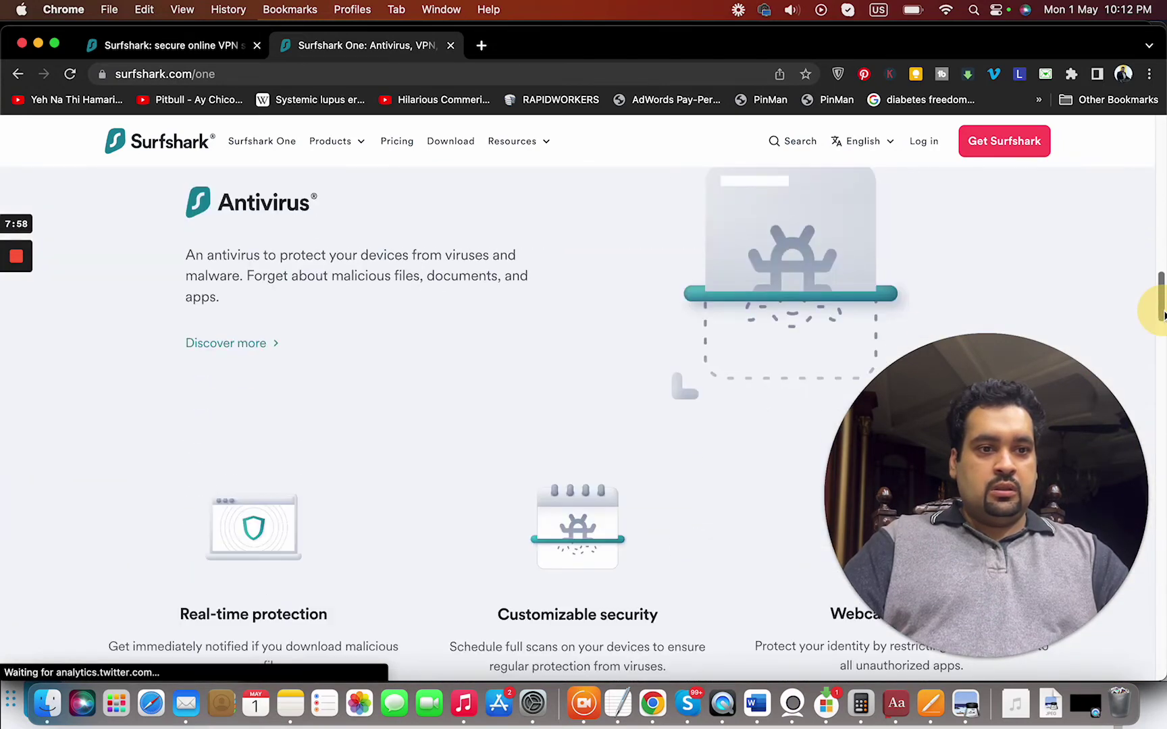
{"action": "left_click_drag", "start_coordinate": [1162, 315], "coordinate": [1161, 494]}
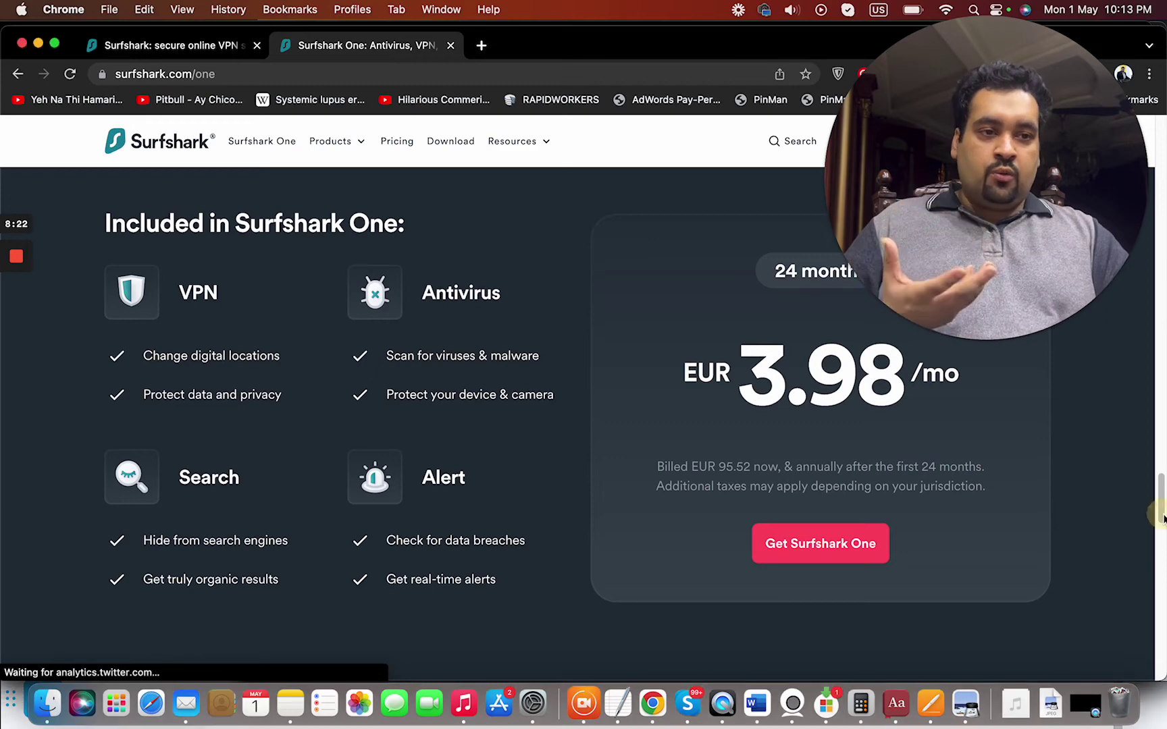
{"action": "left_click_drag", "start_coordinate": [1161, 510], "coordinate": [1161, 566]}
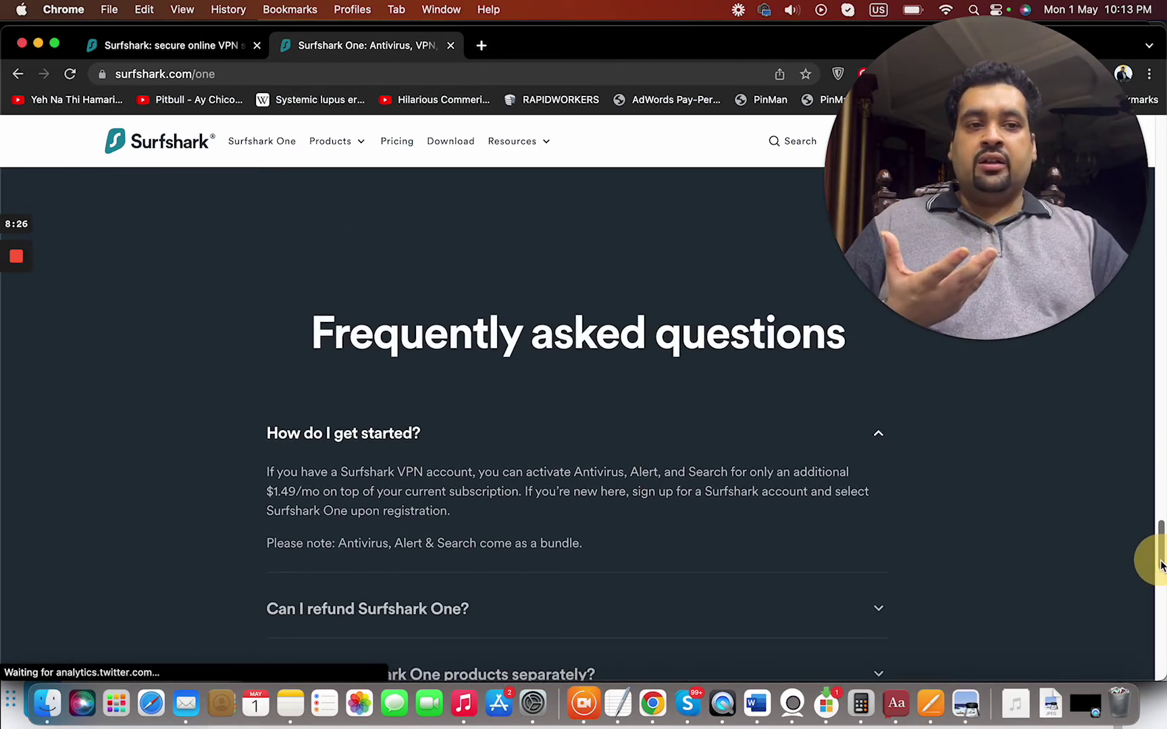
{"action": "left_click_drag", "start_coordinate": [1162, 565], "coordinate": [1161, 565]}
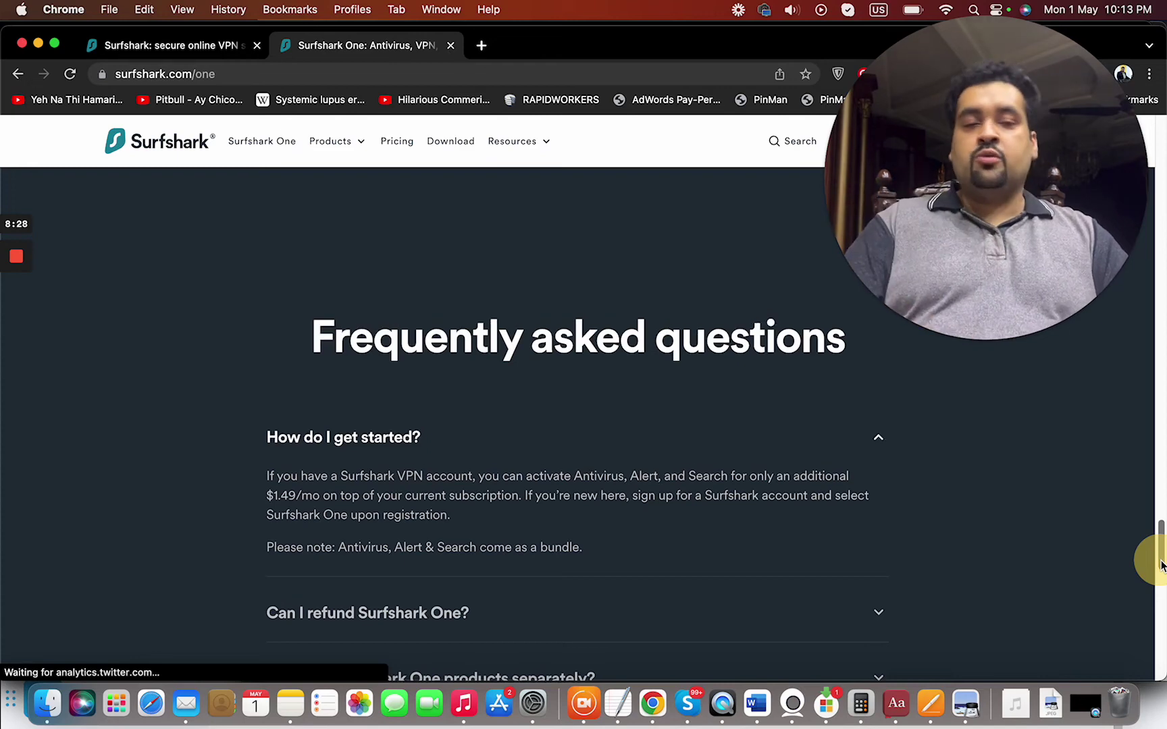
{"action": "left_click_drag", "start_coordinate": [1161, 565], "coordinate": [1147, 597]}
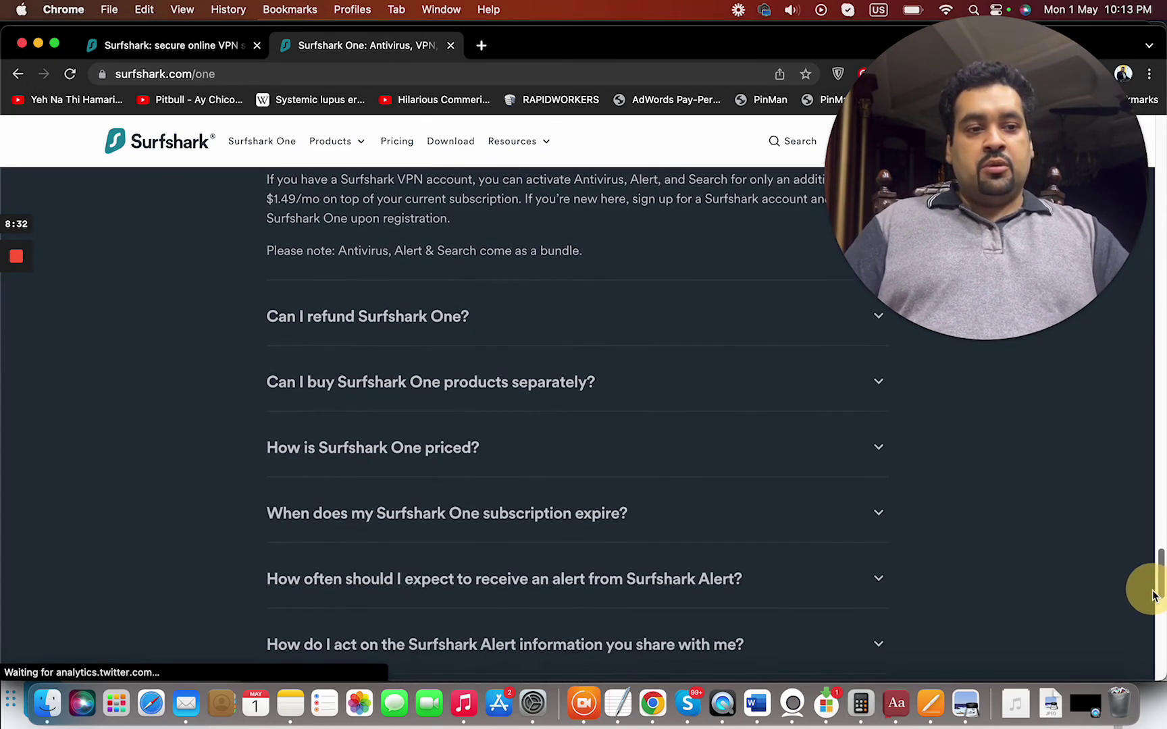
- Expand the FAQ answers on refunding Surfshark One and on subscription expiry, then head to the homepage
{"action": "left_click", "coordinate": [446, 290]}
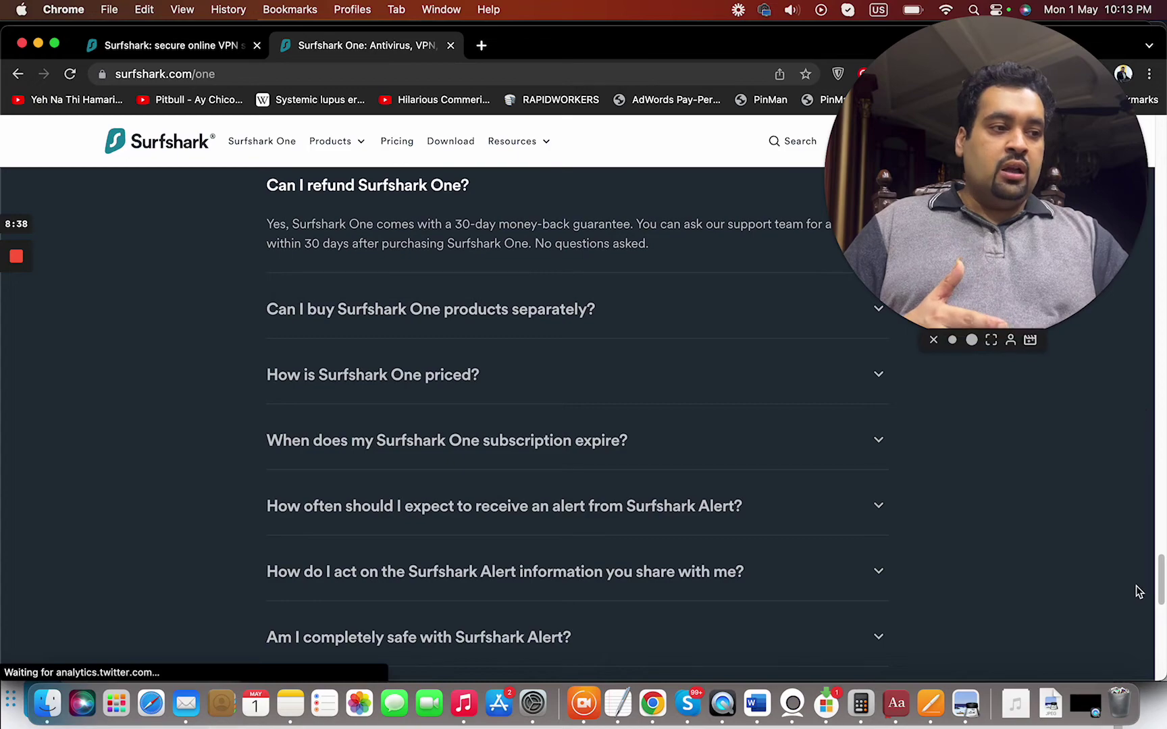
{"action": "mouse_move", "coordinate": [1160, 579]}
{"action": "left_mouse_down"}
{"action": "mouse_move", "coordinate": [1158, 555]}
{"action": "mouse_move", "coordinate": [1152, 569]}
{"action": "left_mouse_up"}
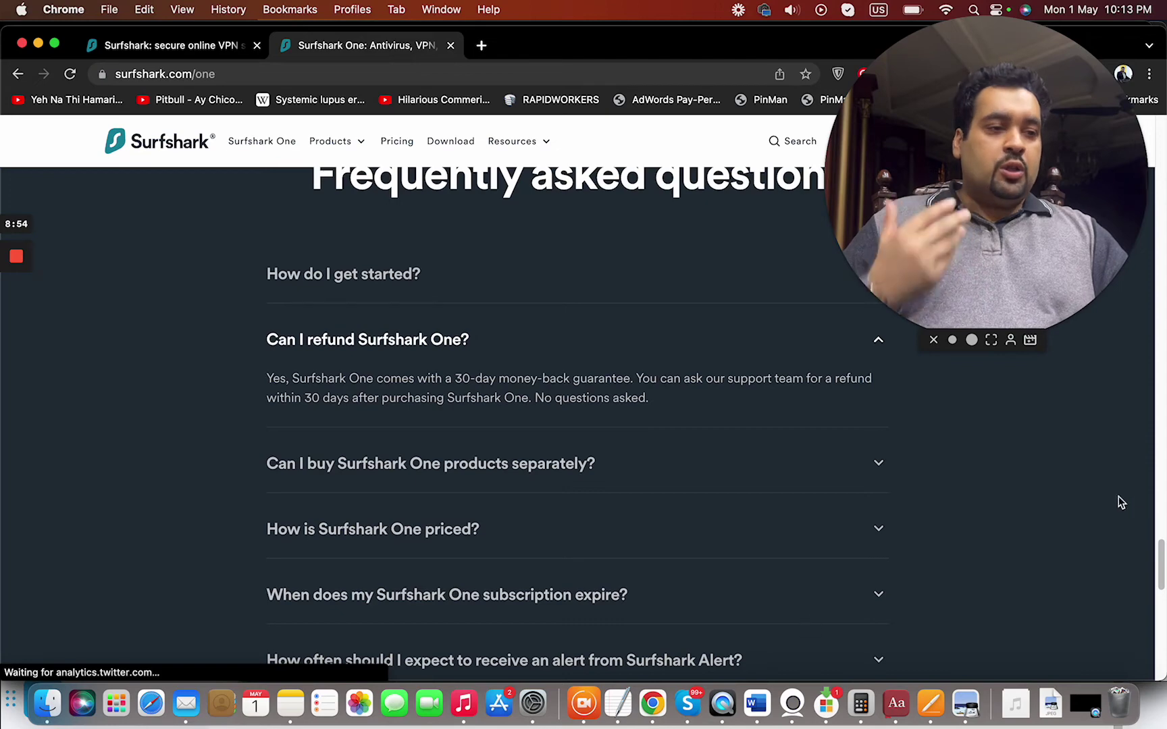
{"action": "scroll", "coordinate": [1162, 538], "scroll_direction": "down", "scroll_amount": 3}
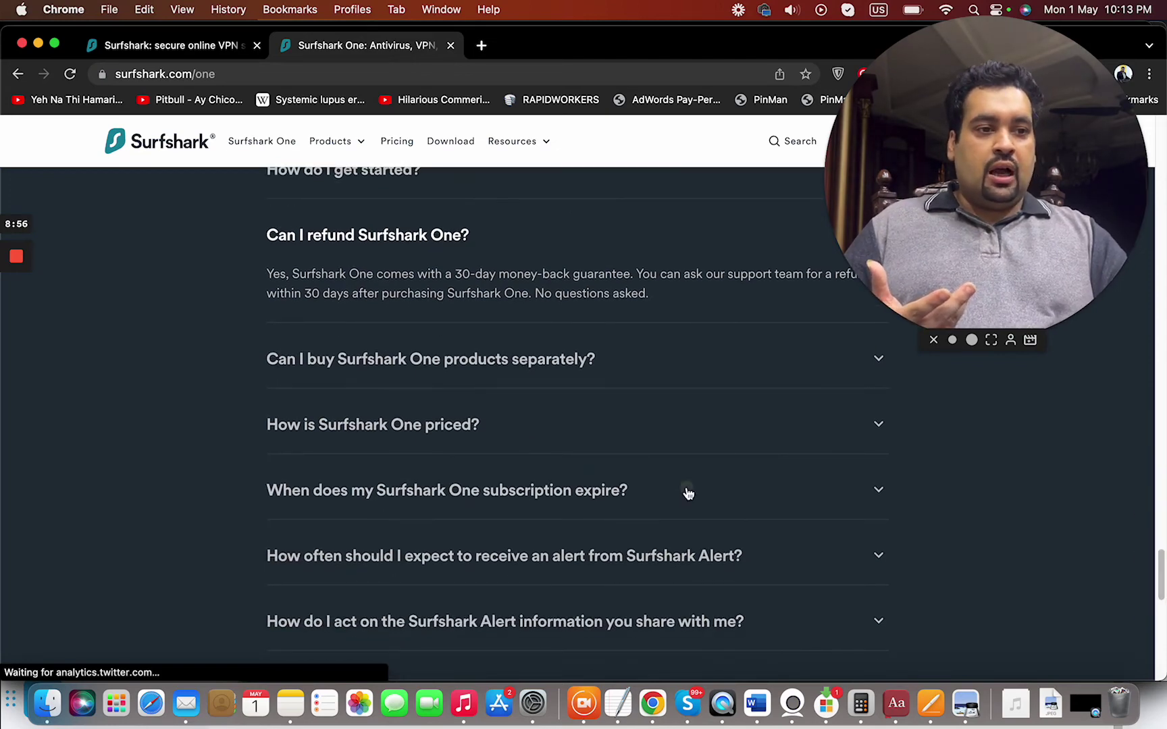
{"action": "left_click", "coordinate": [689, 494]}
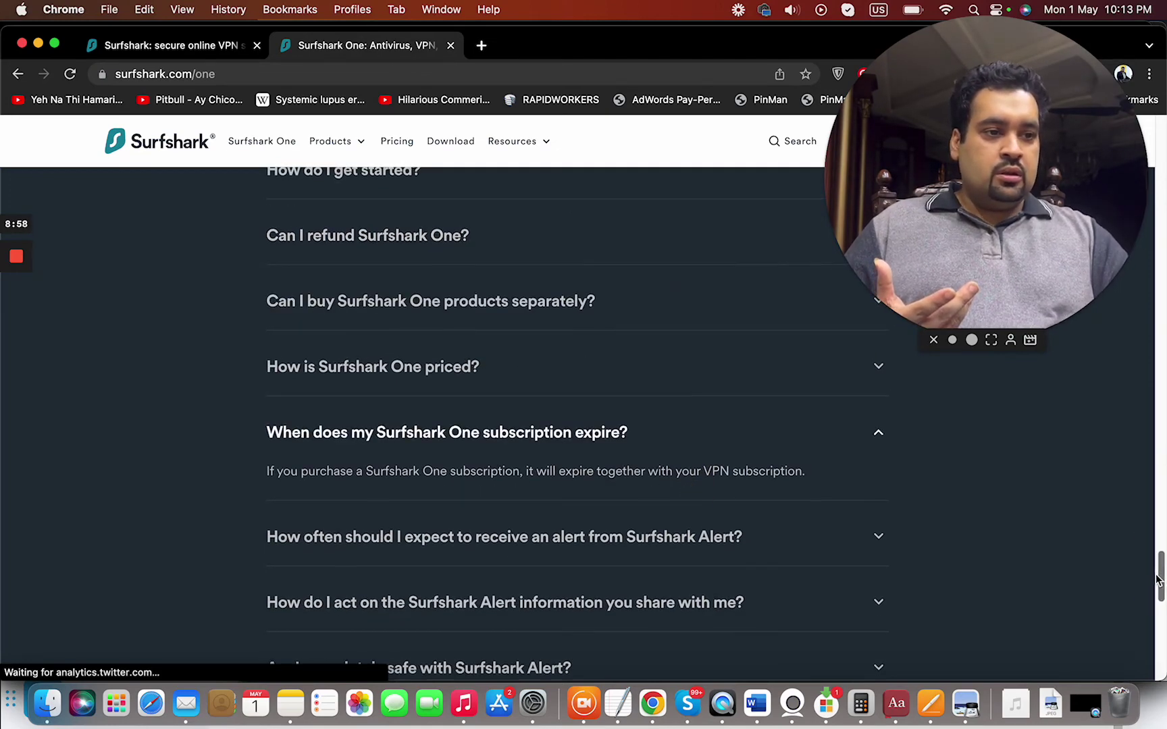
{"action": "left_click_drag", "start_coordinate": [1162, 548], "coordinate": [1155, 169]}
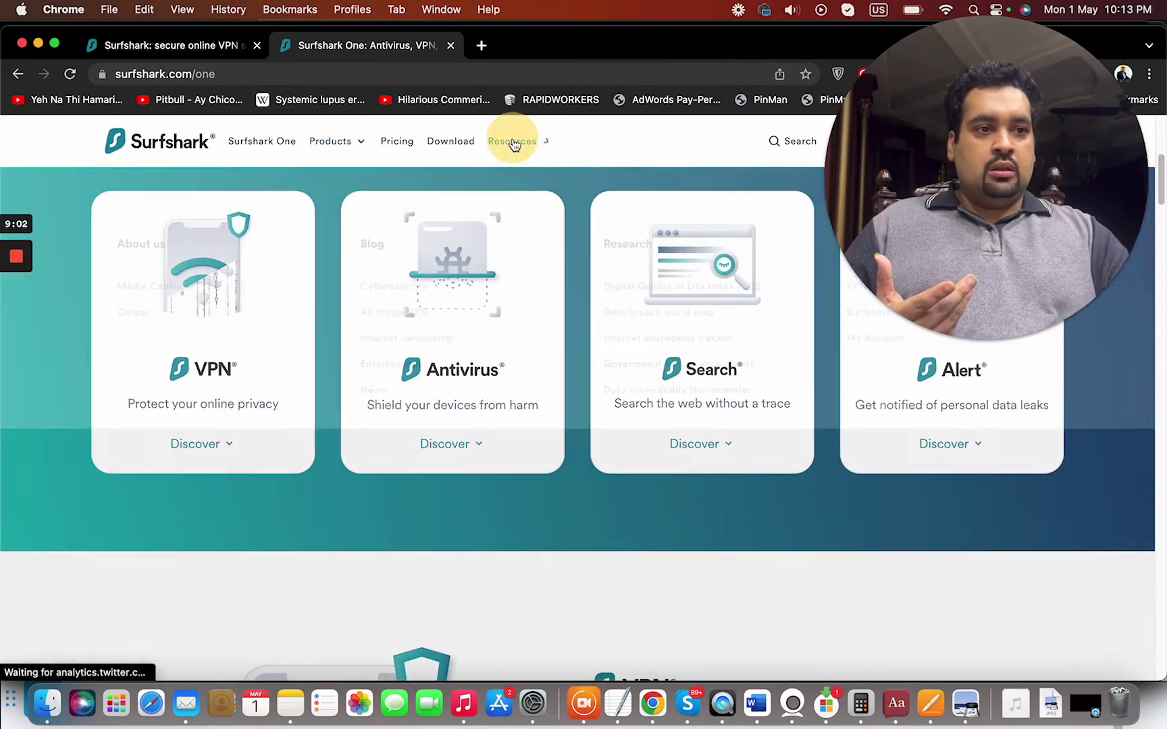
{"action": "mouse_move", "coordinate": [513, 141]}
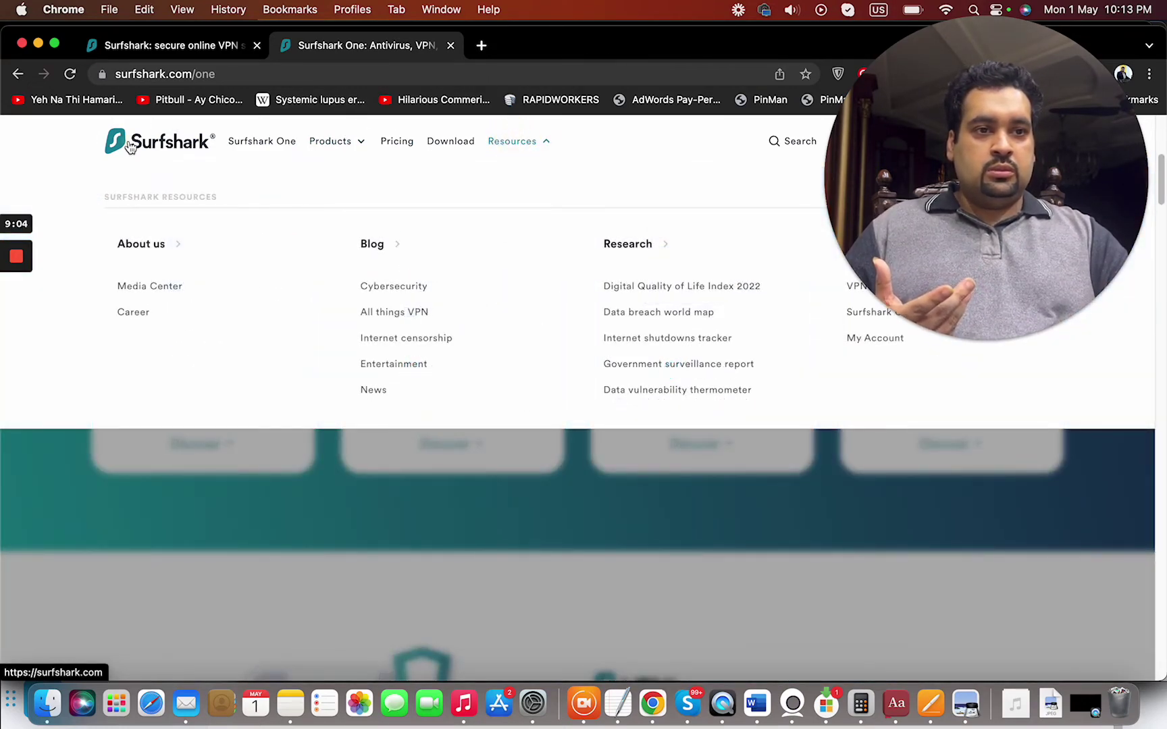
{"action": "left_click", "coordinate": [131, 146]}
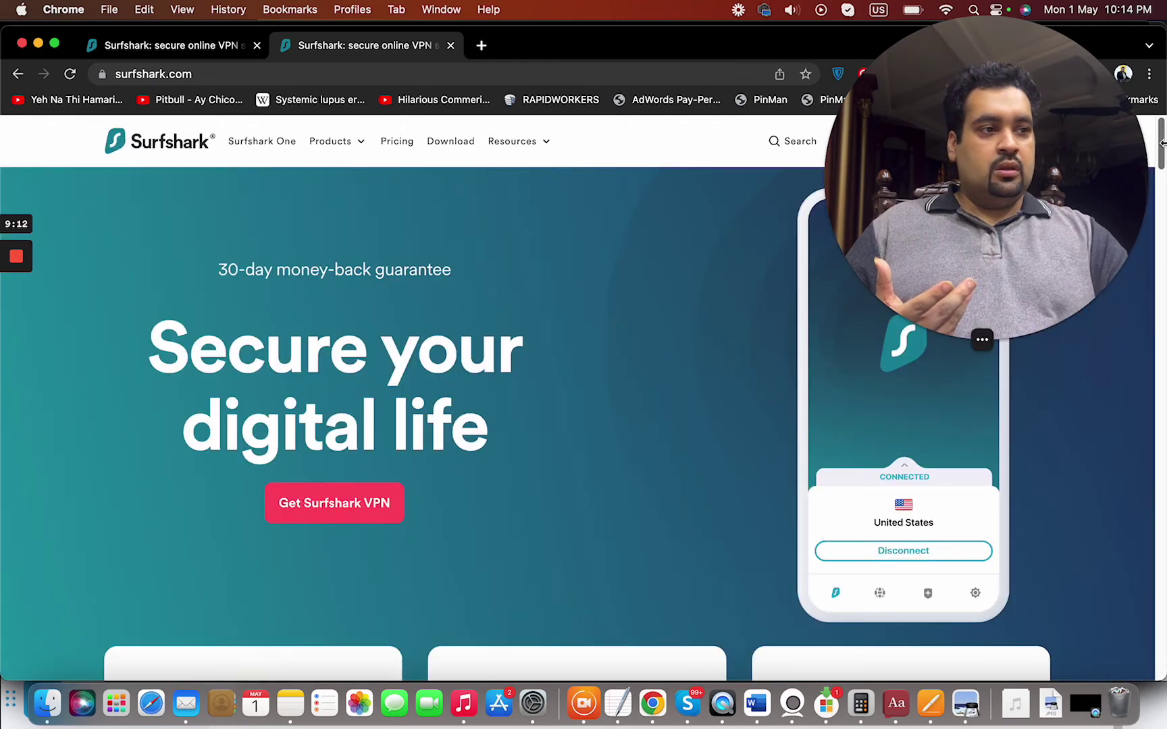
{"action": "mouse_move", "coordinate": [1161, 146]}
{"action": "left_mouse_down"}
{"action": "mouse_move", "coordinate": [1163, 259]}
{"action": "mouse_move", "coordinate": [1161, 246]}
{"action": "left_mouse_up"}
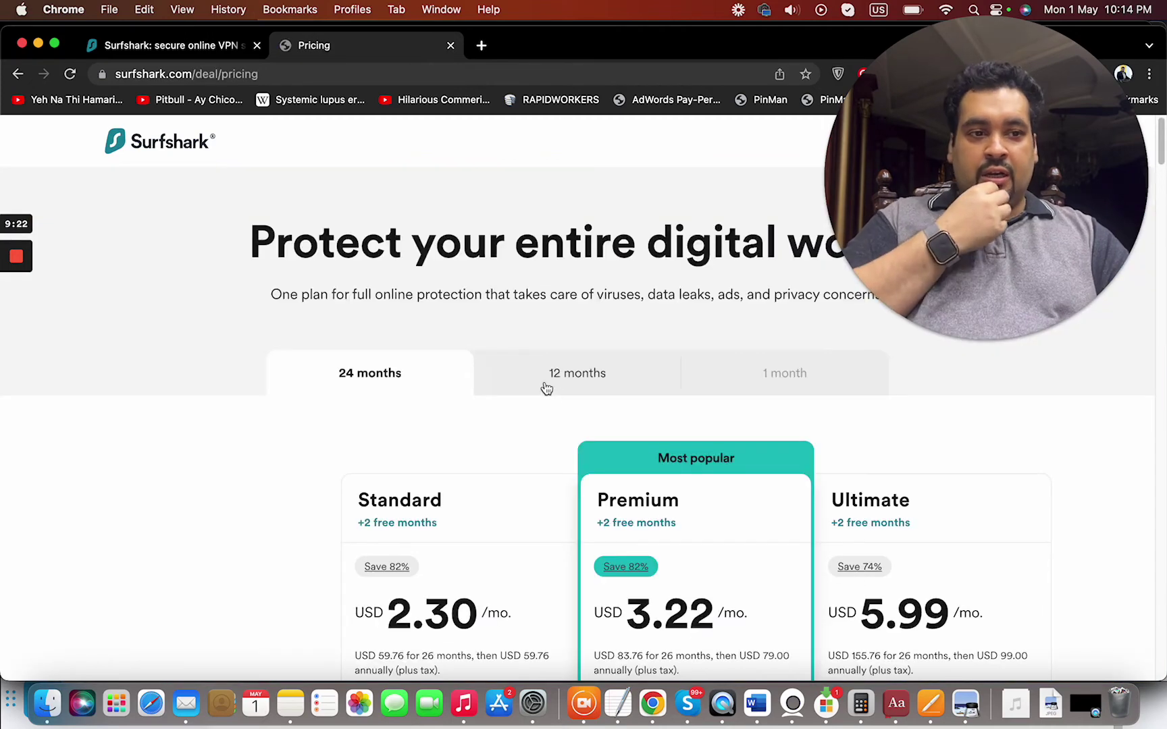
- Open surfshark.com/deal/pricing from the homepage and start checkout for the 24-month Premium plan
{"action": "left_click", "coordinate": [20, 74]}
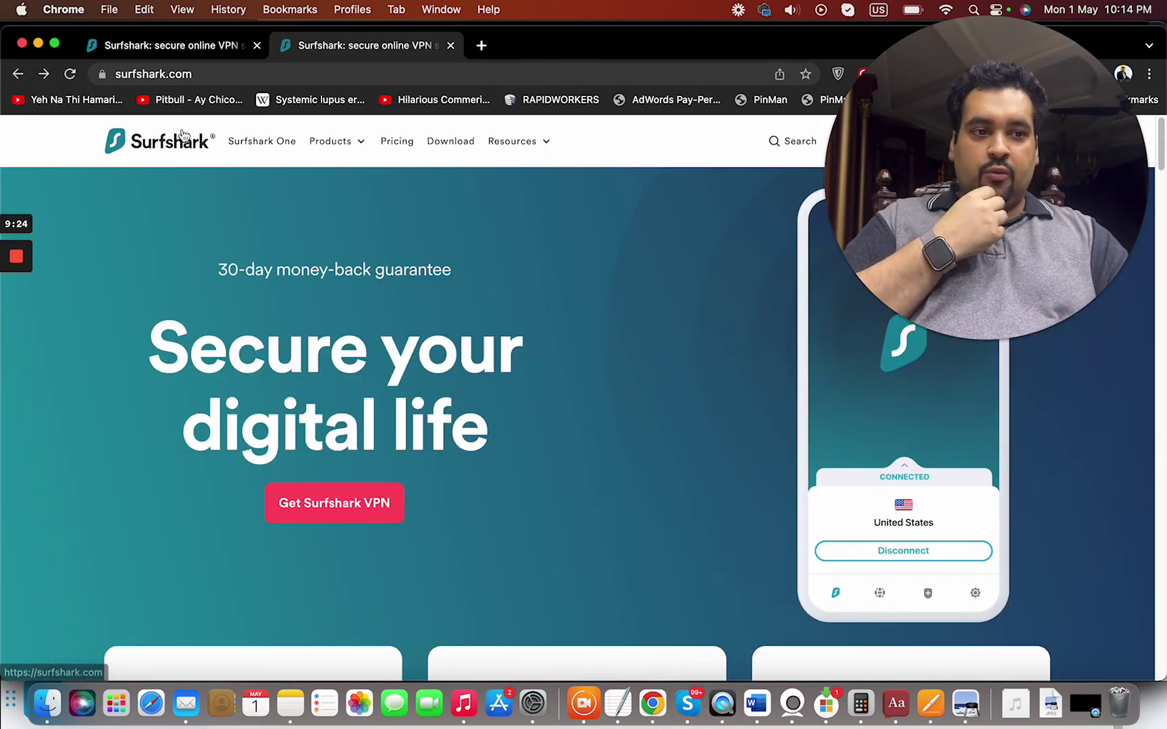
{"action": "scroll", "coordinate": [1028, 215], "scroll_direction": "down", "scroll_amount": 8}
{"action": "scroll", "coordinate": [1028, 214], "scroll_direction": "down", "scroll_amount": 8}
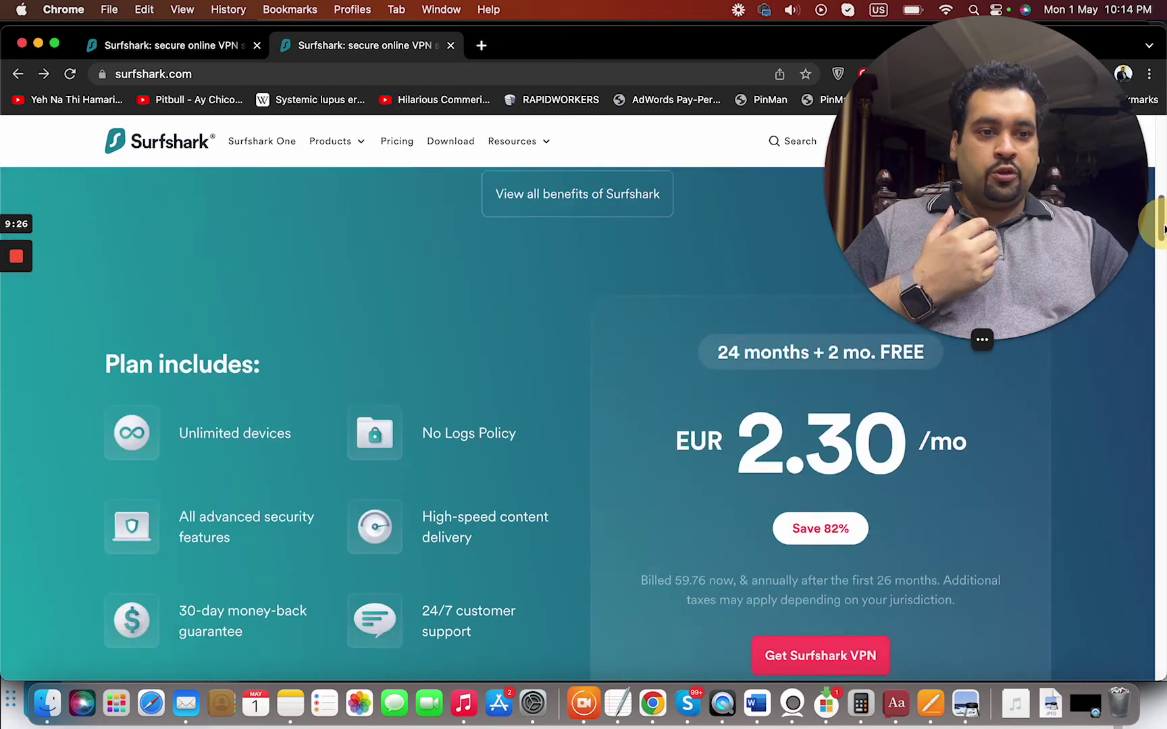
{"action": "scroll", "coordinate": [1027, 215], "scroll_direction": "down", "scroll_amount": 3}
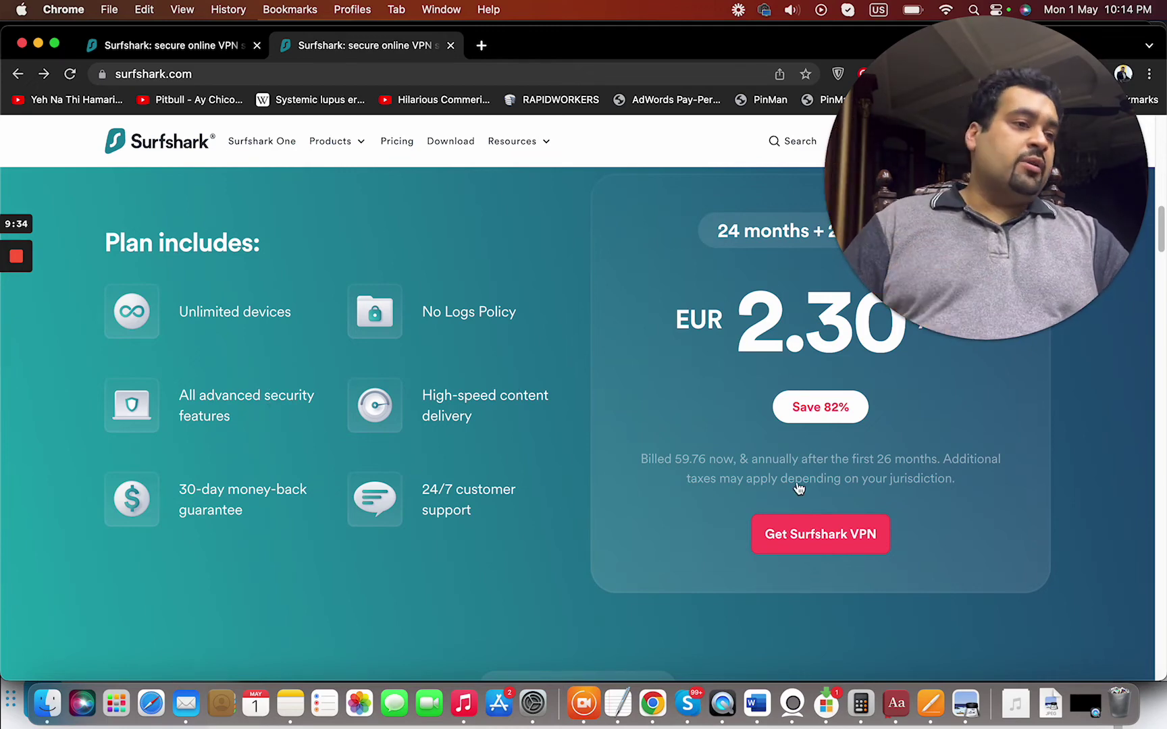
{"action": "left_click", "coordinate": [806, 535]}
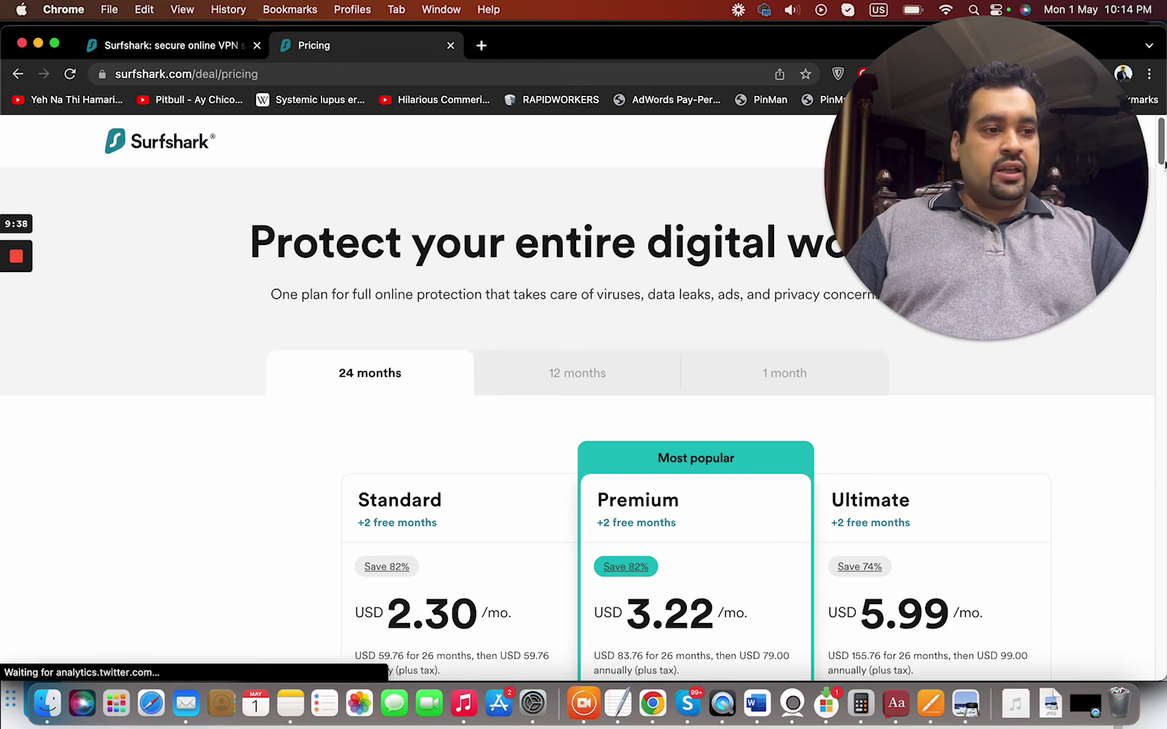
{"action": "left_click_drag", "start_coordinate": [1163, 146], "coordinate": [1161, 186]}
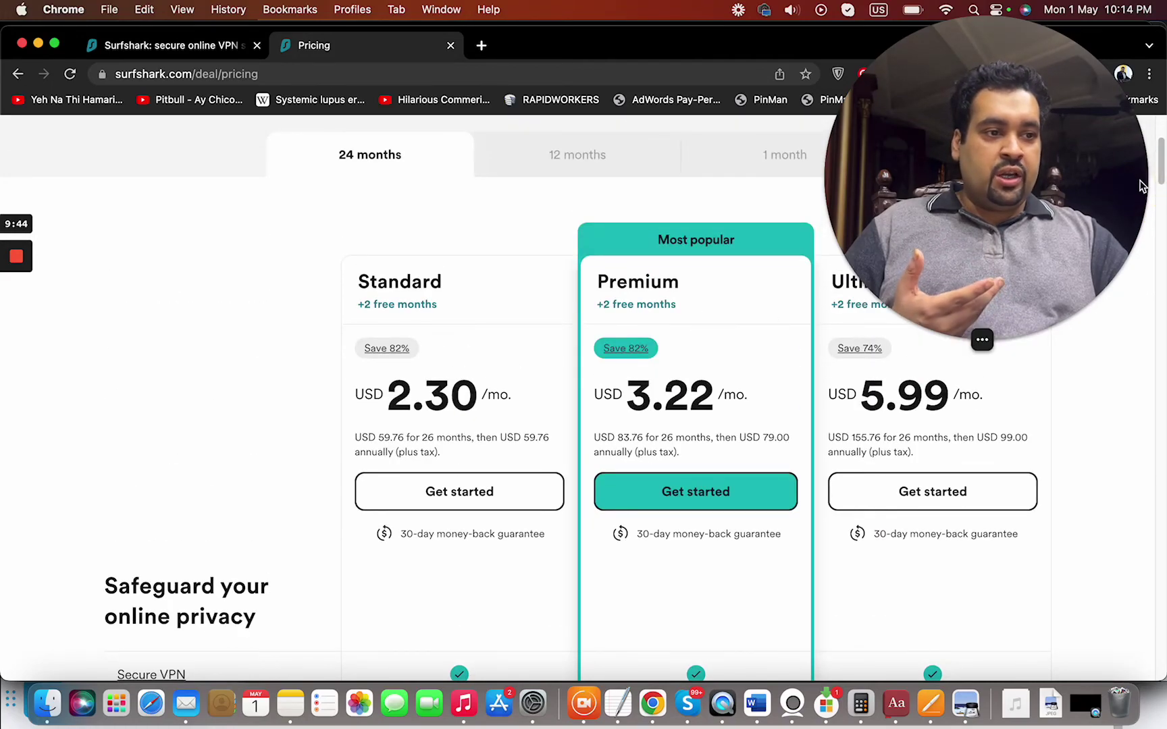
{"action": "mouse_move", "coordinate": [1163, 141]}
{"action": "left_mouse_down"}
{"action": "mouse_move", "coordinate": [1157, 342]}
{"action": "mouse_move", "coordinate": [1159, 284]}
{"action": "left_mouse_up"}
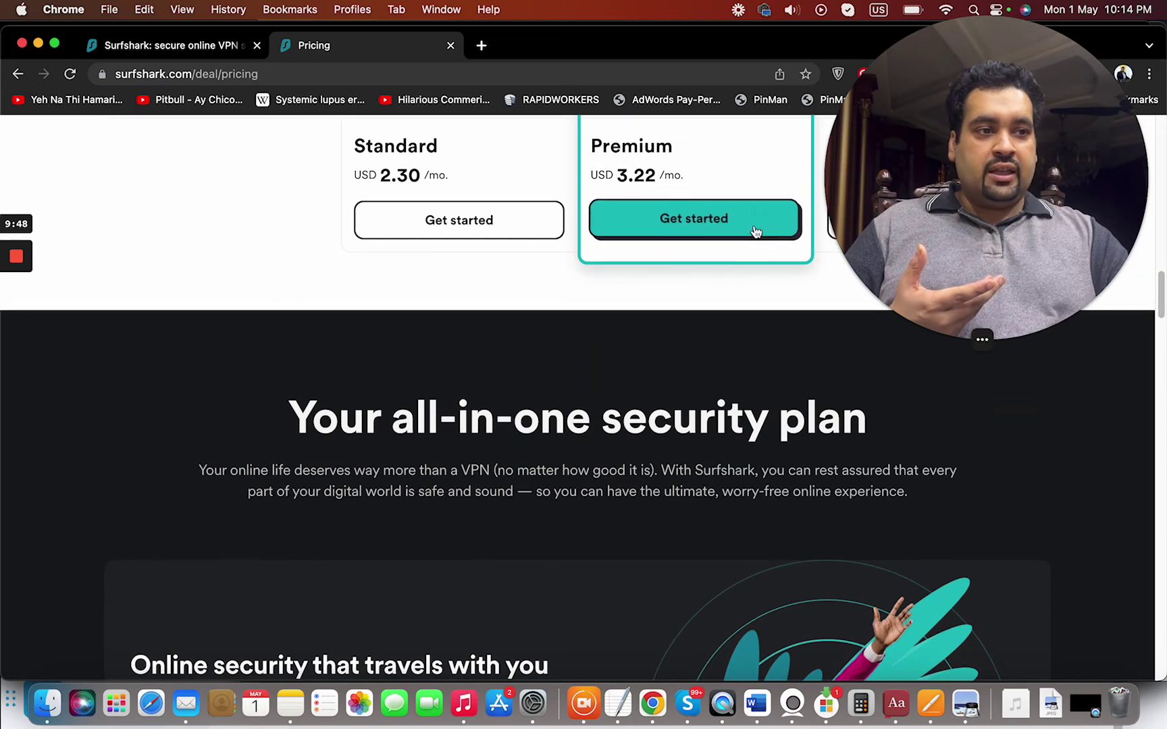
{"action": "left_click", "coordinate": [756, 232]}
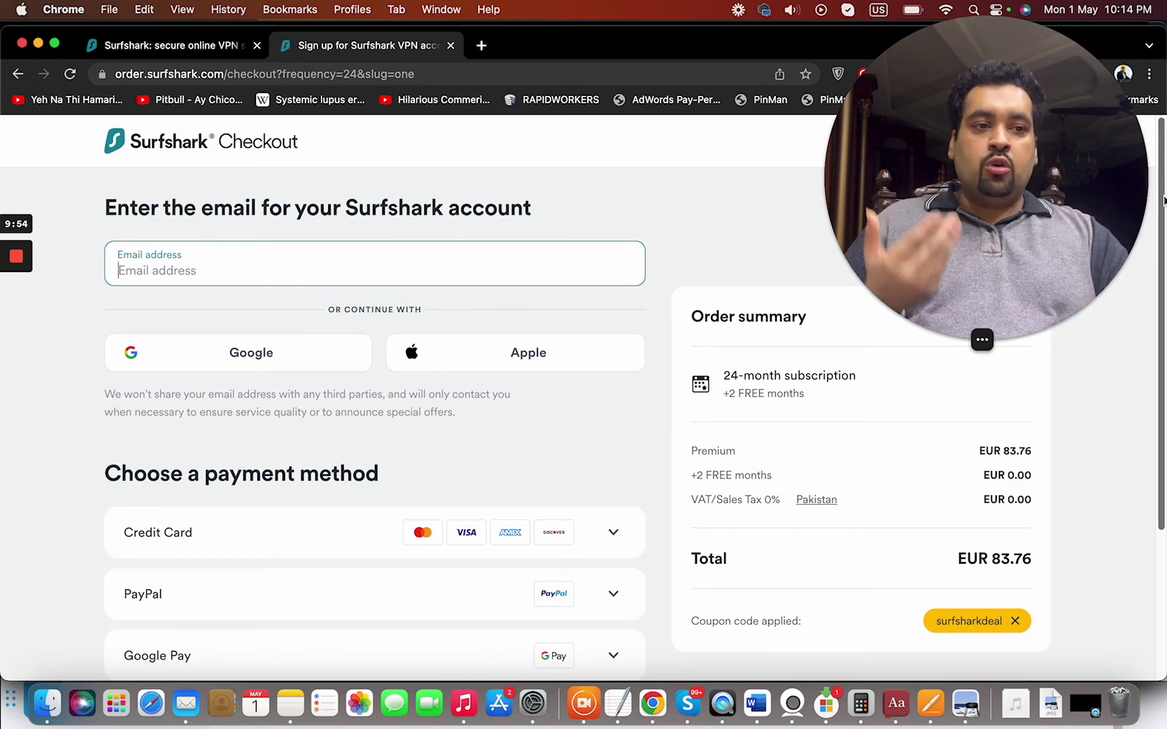
{"action": "left_click_drag", "start_coordinate": [1162, 200], "coordinate": [1159, 367]}
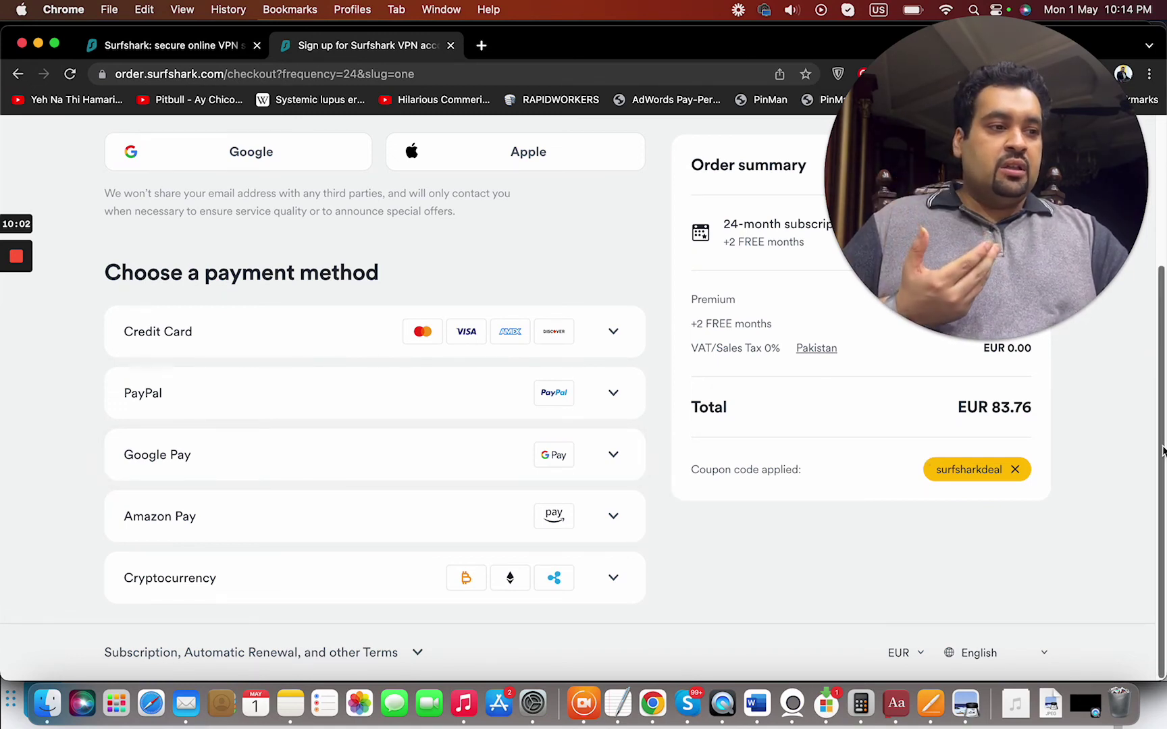
{"action": "left_click_drag", "start_coordinate": [1160, 410], "coordinate": [1156, 238]}
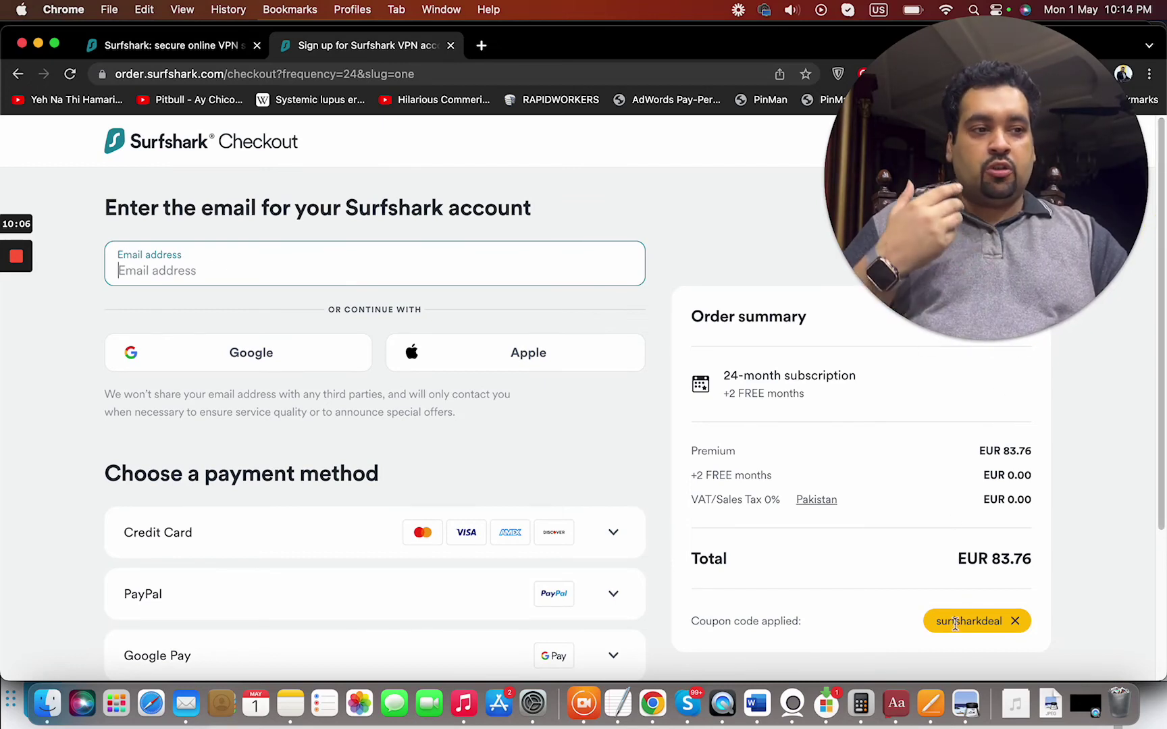
{"action": "mouse_move", "coordinate": [985, 219]}
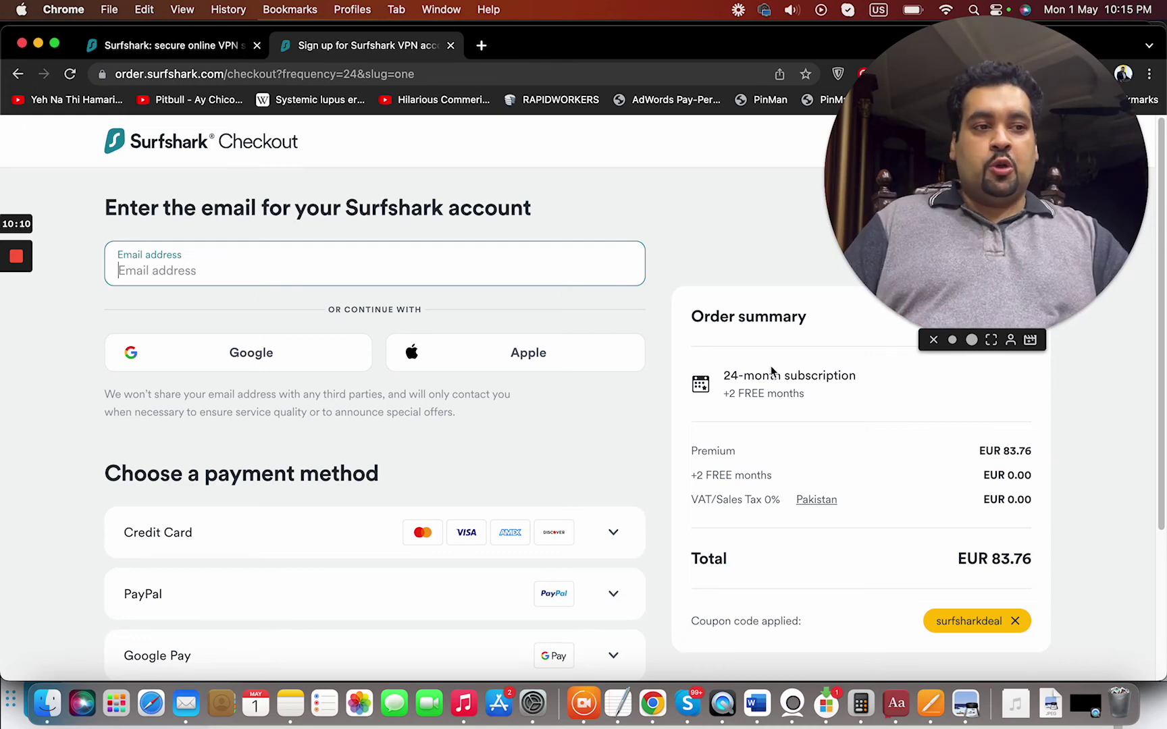
- Review the Premium plan checkout page showing the EUR 83.76 order summary
{"action": "left_click", "coordinate": [991, 340]}
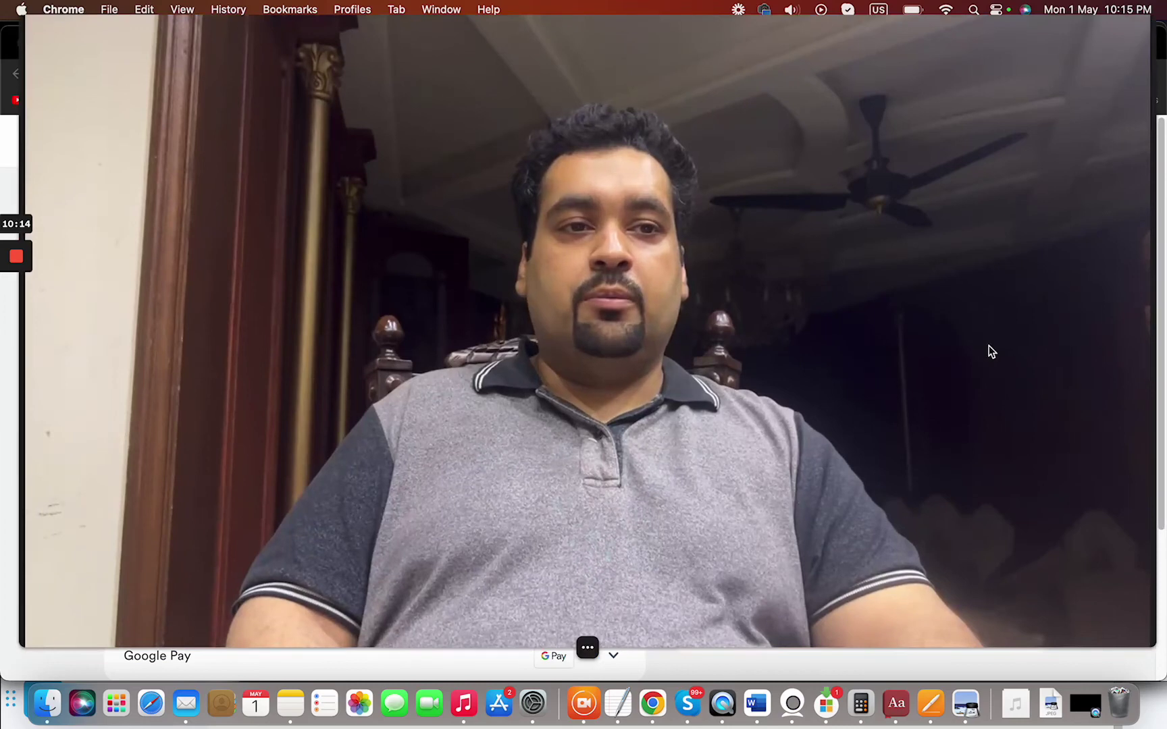